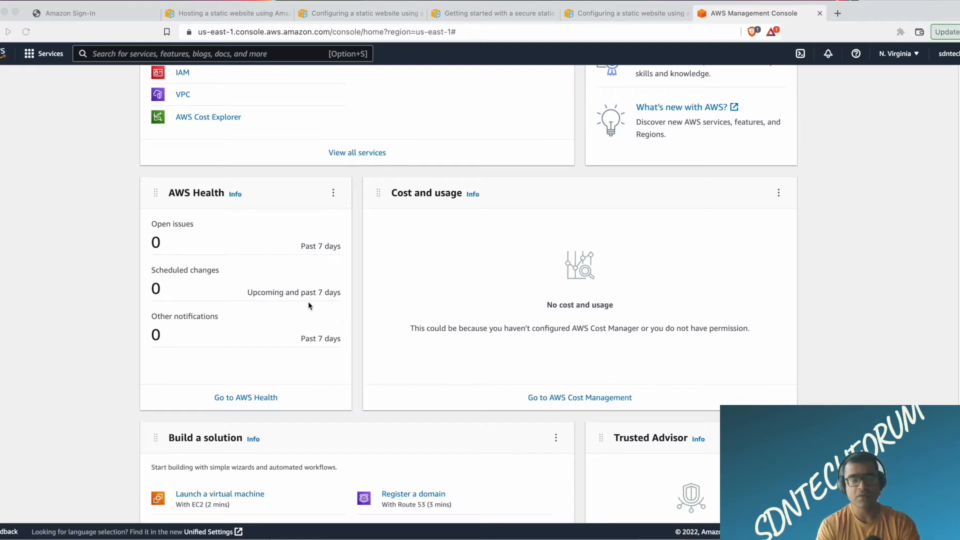
# Look over the Console Home widgets, from AWS Health to the latest announcements and blog posts.
pyautogui.scroll(-3, 310, 306)
pyautogui.scroll(-3, 310, 306)
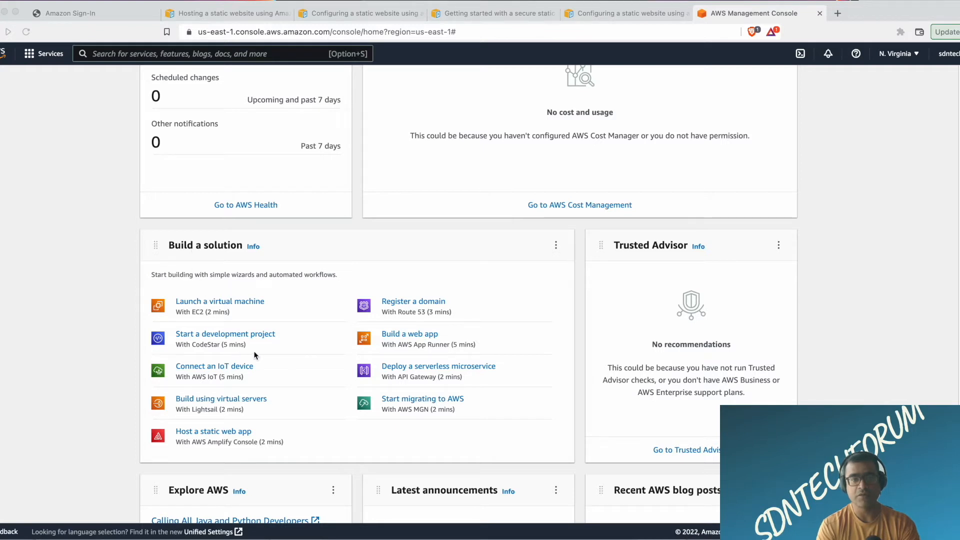
pyautogui.scroll(-2, 329, 338)
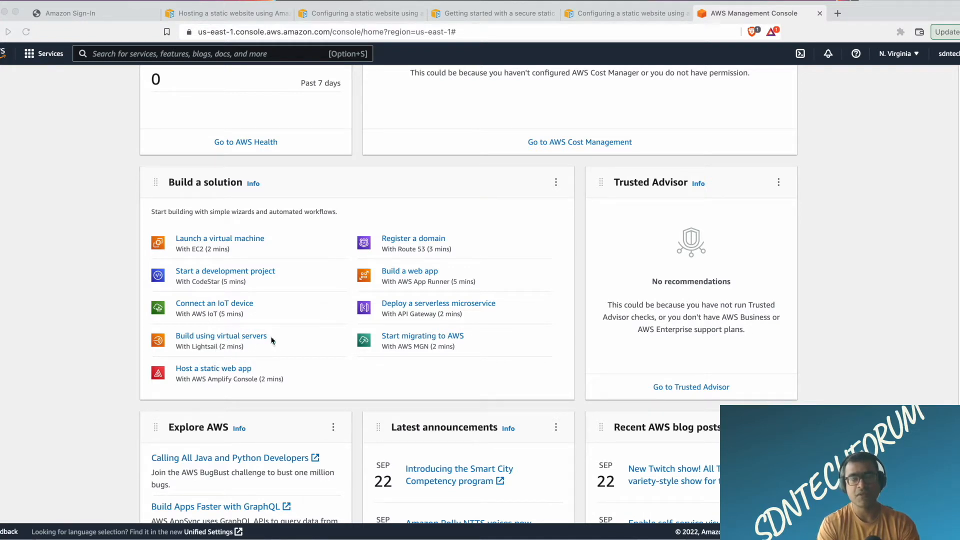
pyautogui.scroll(-1, 509, 286)
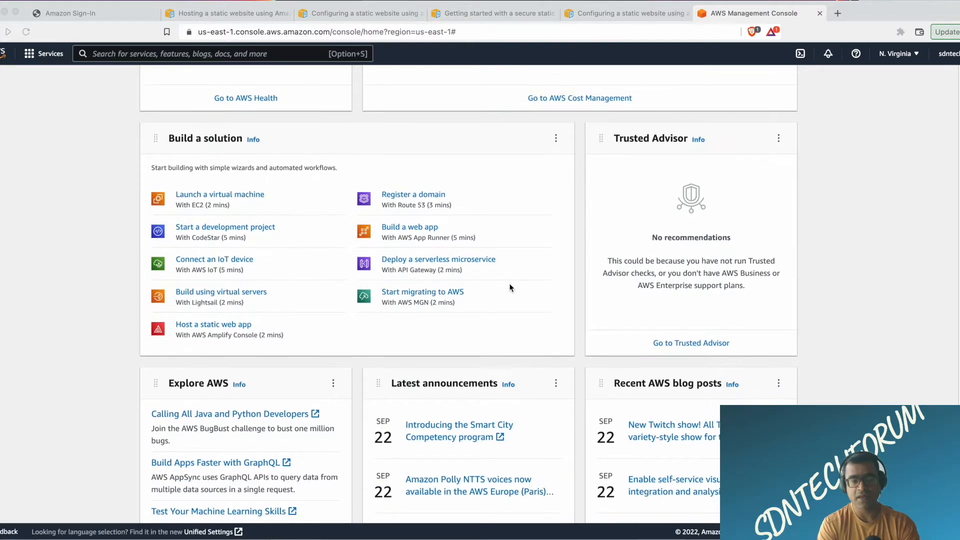
pyautogui.scroll(-2, 510, 288)
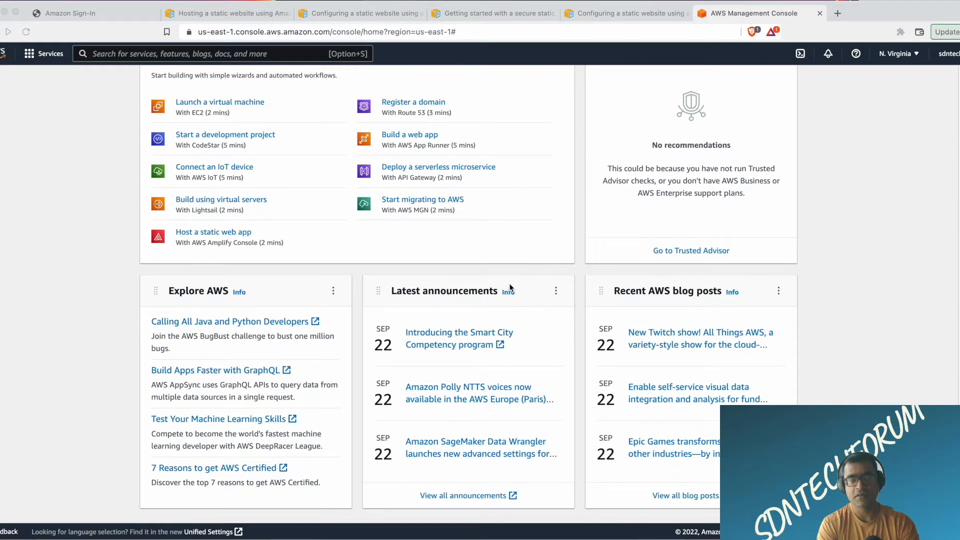
pyautogui.scroll(-1, 509, 287)
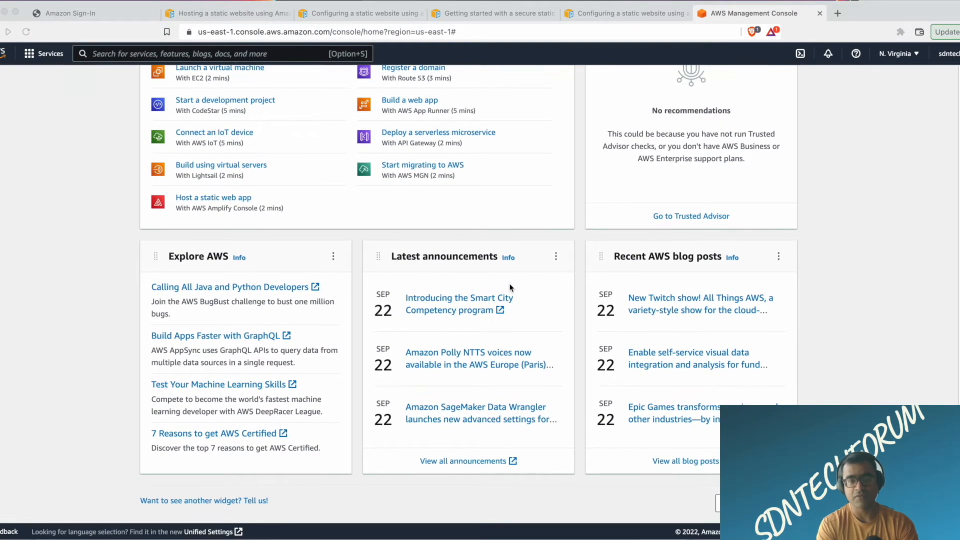
pyautogui.scroll(12, 510, 288)
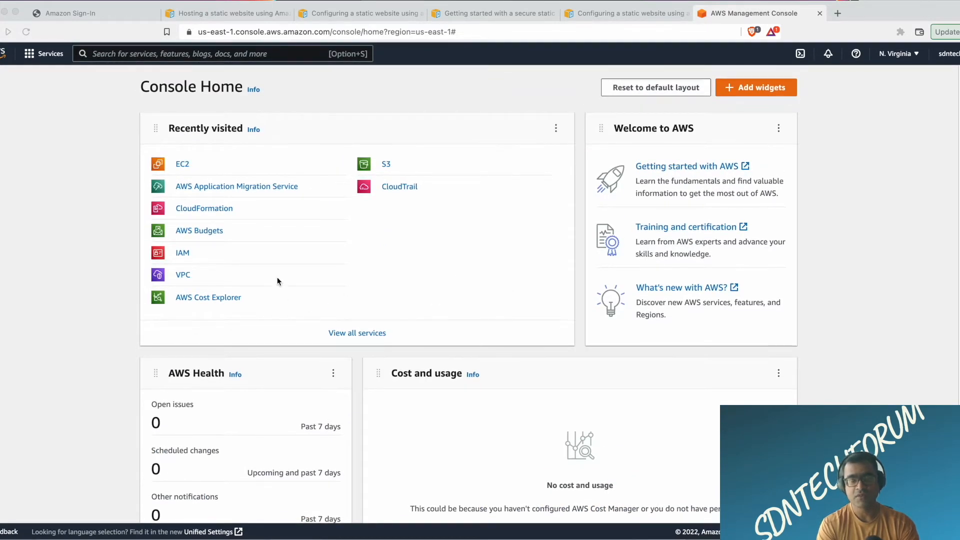
# Search the AWS services for billing and open the Billing service.
pyautogui.click(203, 55)
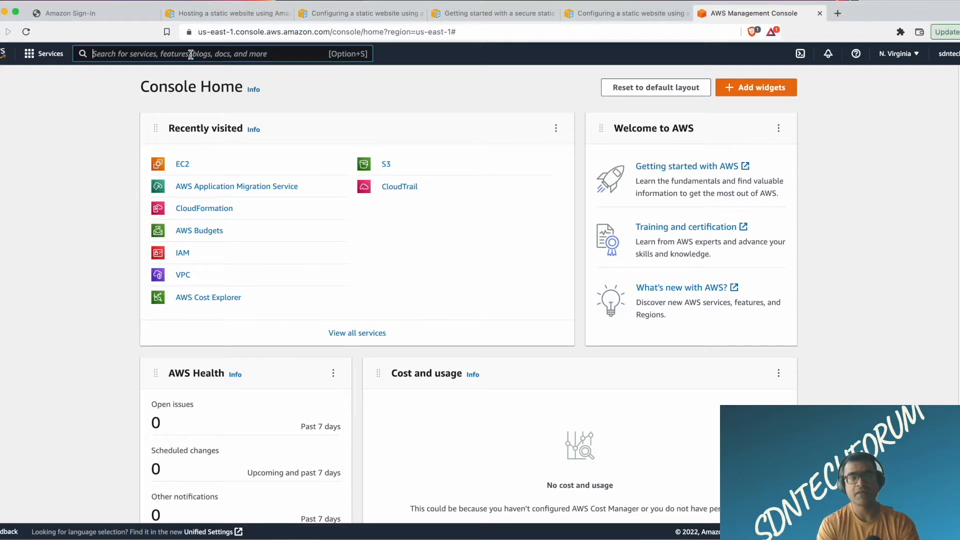
pyautogui.write('billing')
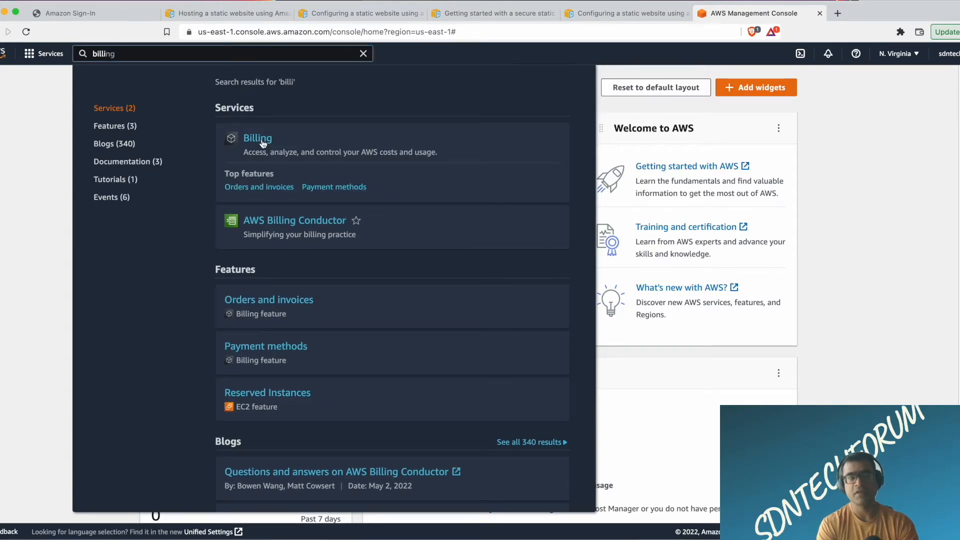
pyautogui.click(262, 141)
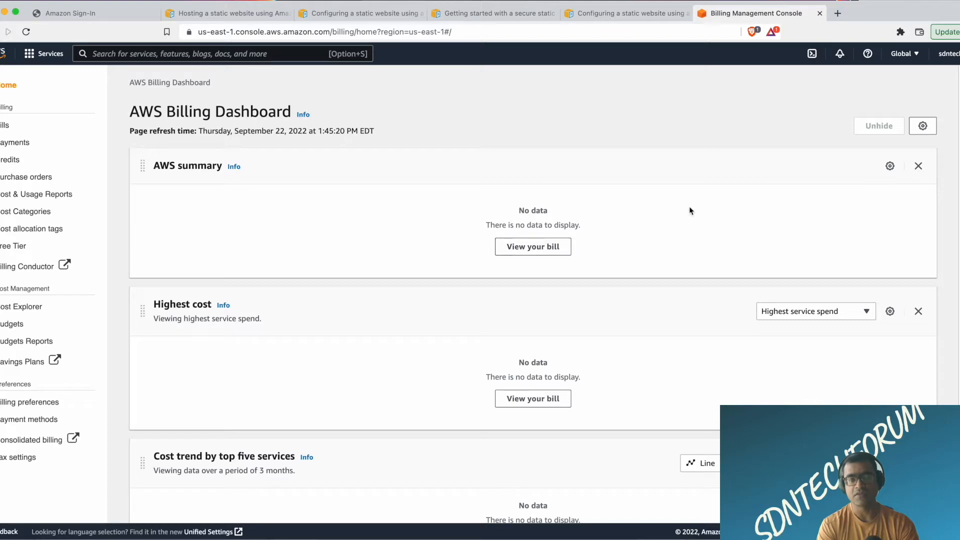
# Review the cost widgets on the AWS Billing Dashboard and view the bill.
pyautogui.scroll(-6, 689, 207)
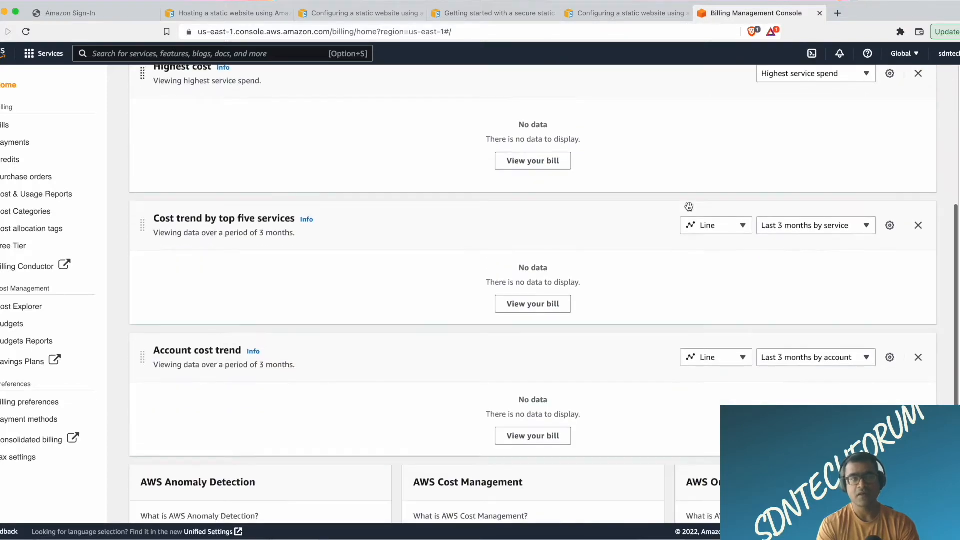
pyautogui.scroll(7, 689, 207)
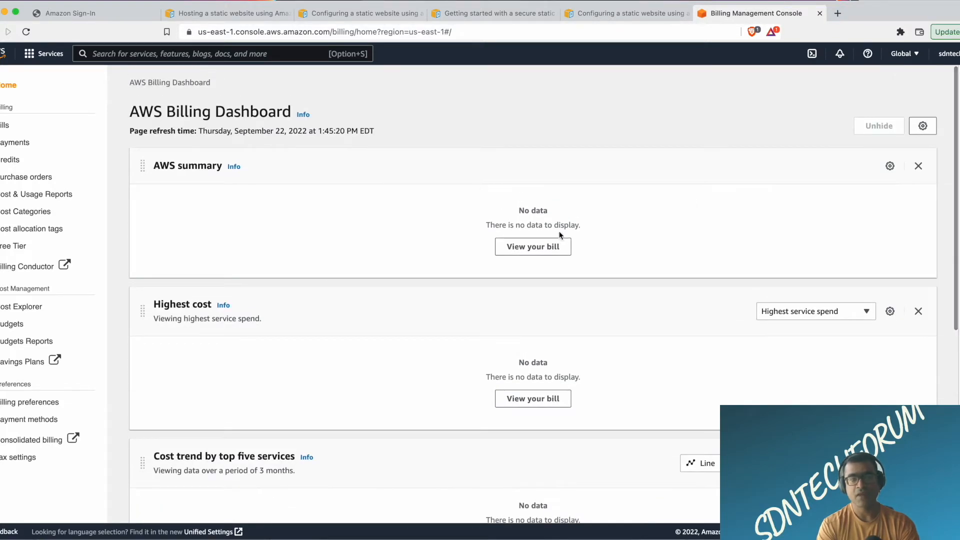
pyautogui.click(544, 255)
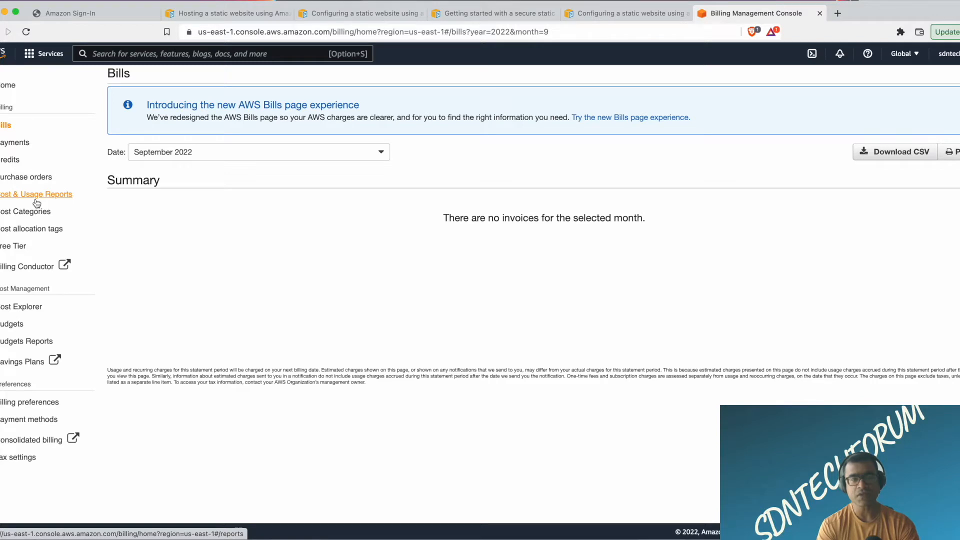
# Start creating a new budget in AWS Budgets with the recommended Cost budget type.
pyautogui.click(19, 326)
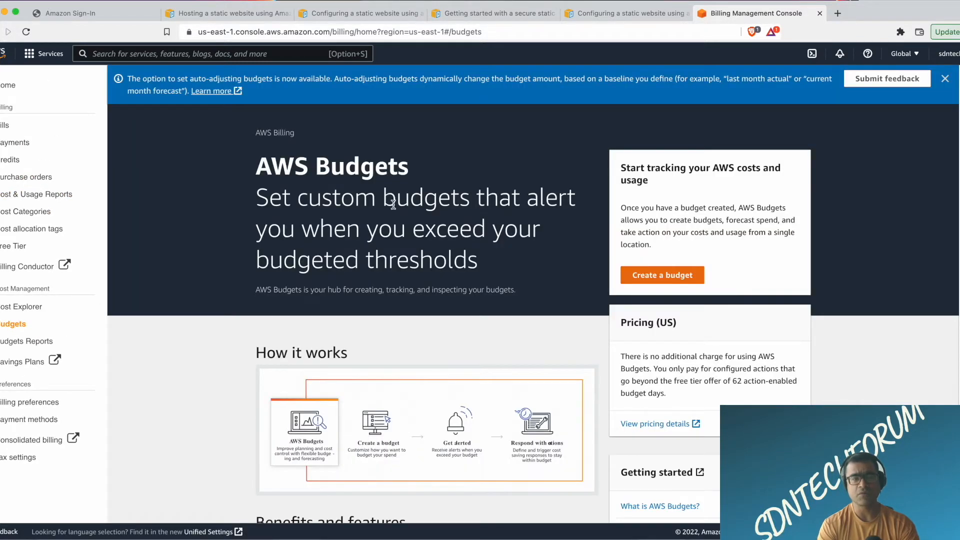
pyautogui.click(672, 278)
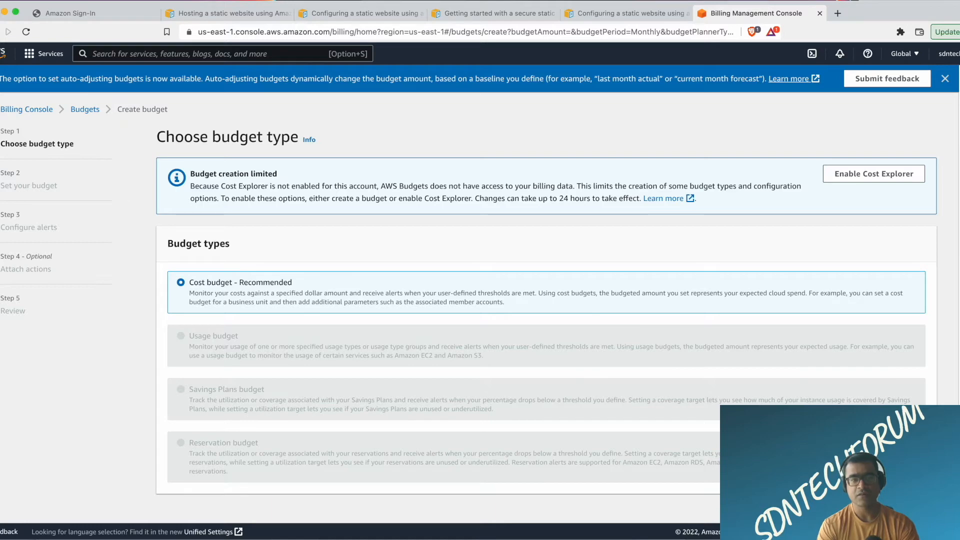
pyautogui.click(917, 515)
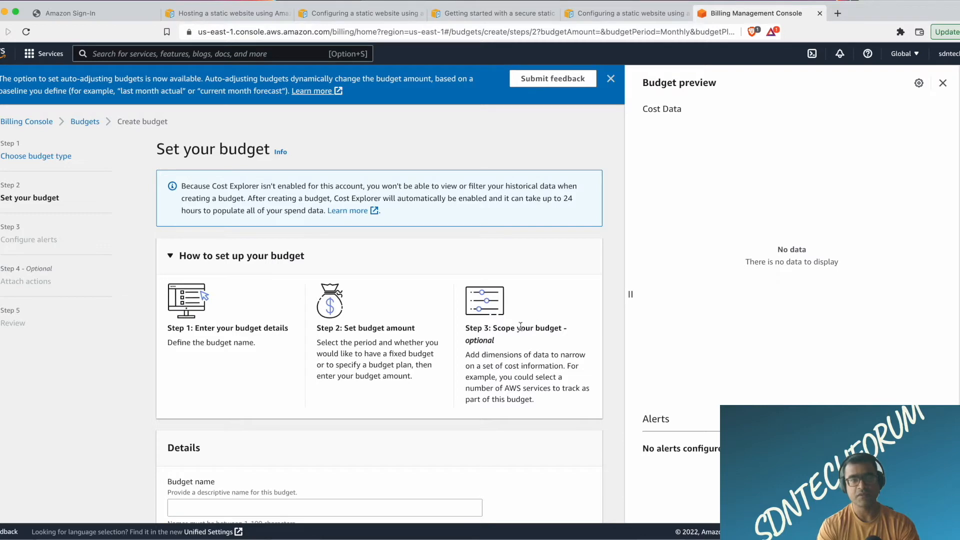
# Set the budgeted amount to $10 for the monthly recurring budget and try to continue to the alerts step.
pyautogui.scroll(-5, 519, 328)
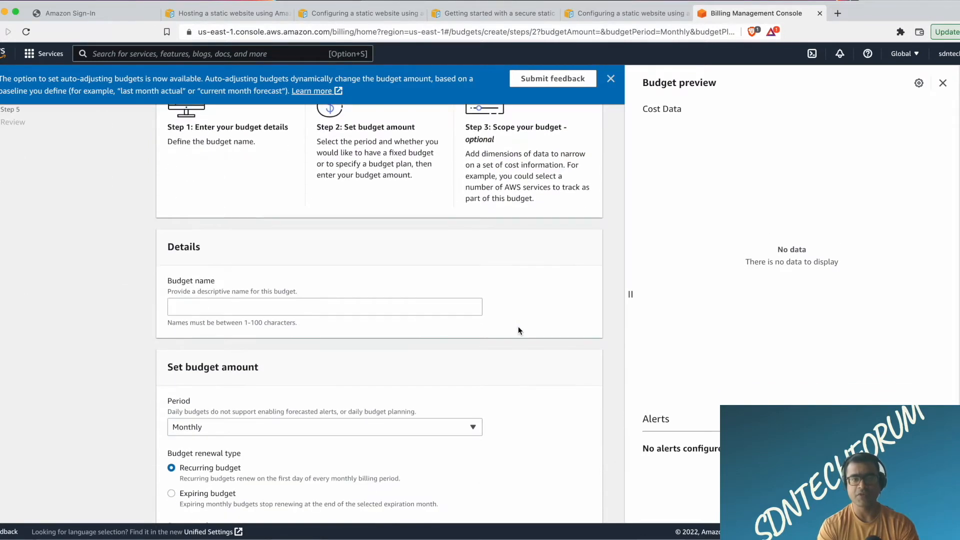
pyautogui.scroll(-3, 518, 328)
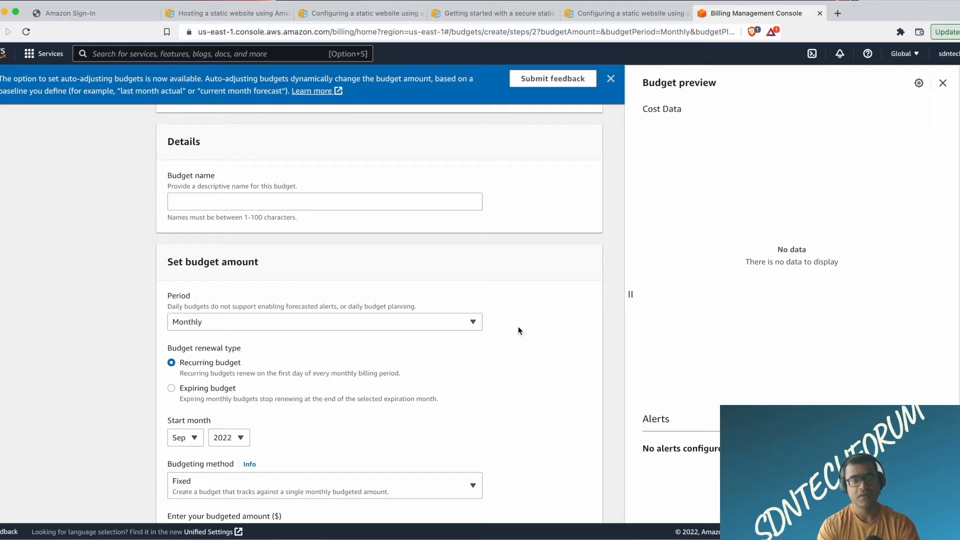
pyautogui.scroll(-2, 518, 330)
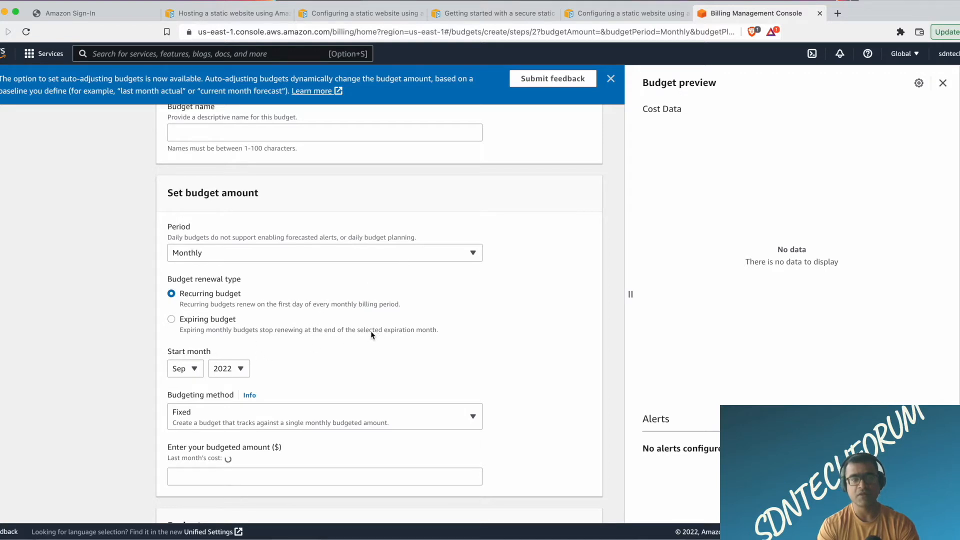
pyautogui.scroll(-2, 375, 331)
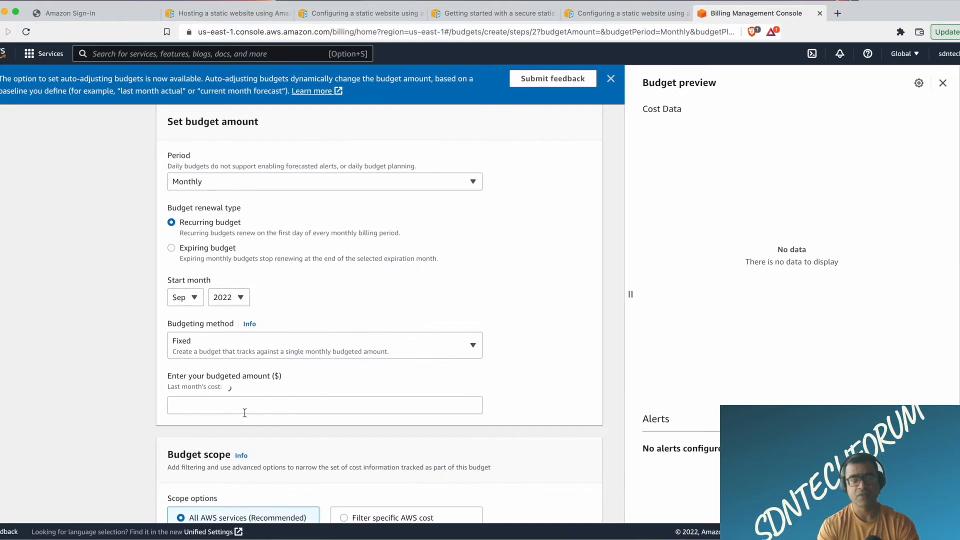
pyautogui.click(223, 404)
pyautogui.write('10')
pyautogui.scroll(-2, 388, 295)
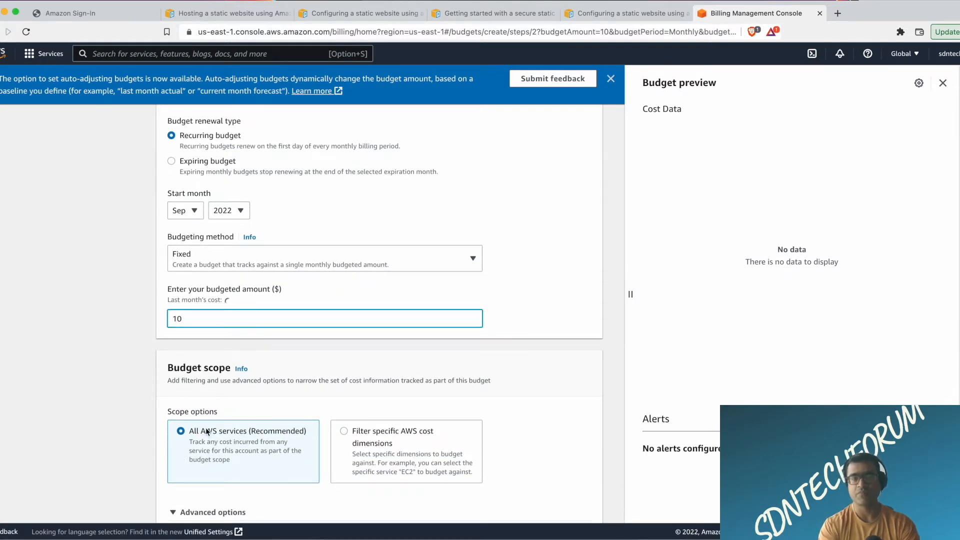
pyautogui.scroll(-3, 532, 309)
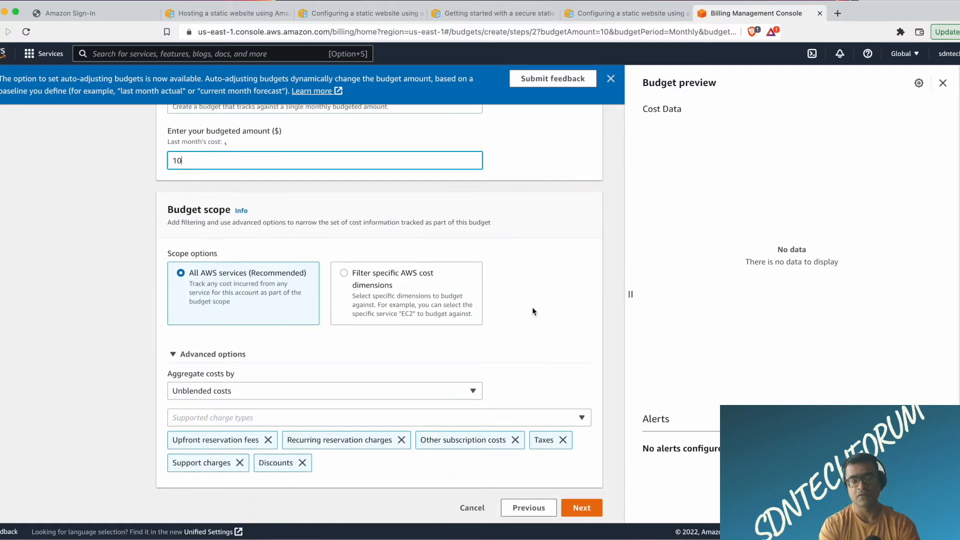
pyautogui.scroll(-1, 532, 310)
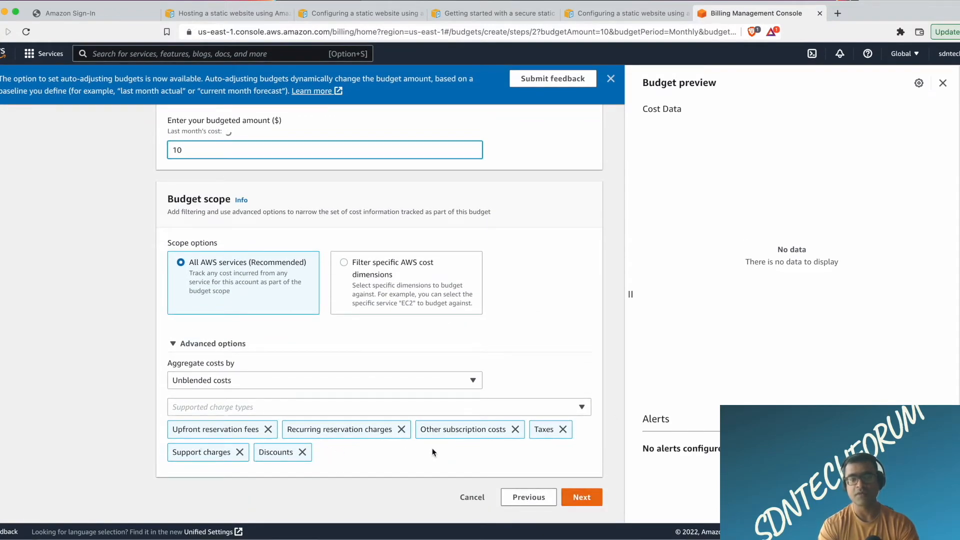
pyautogui.click(585, 502)
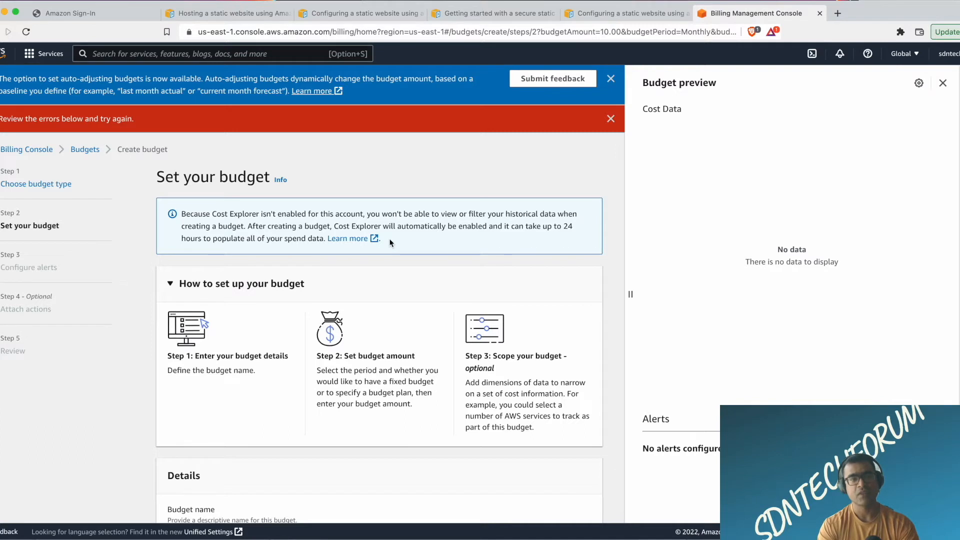
# Name the budget "Max spend" and continue to the alert configuration.
pyautogui.scroll(-5, 390, 243)
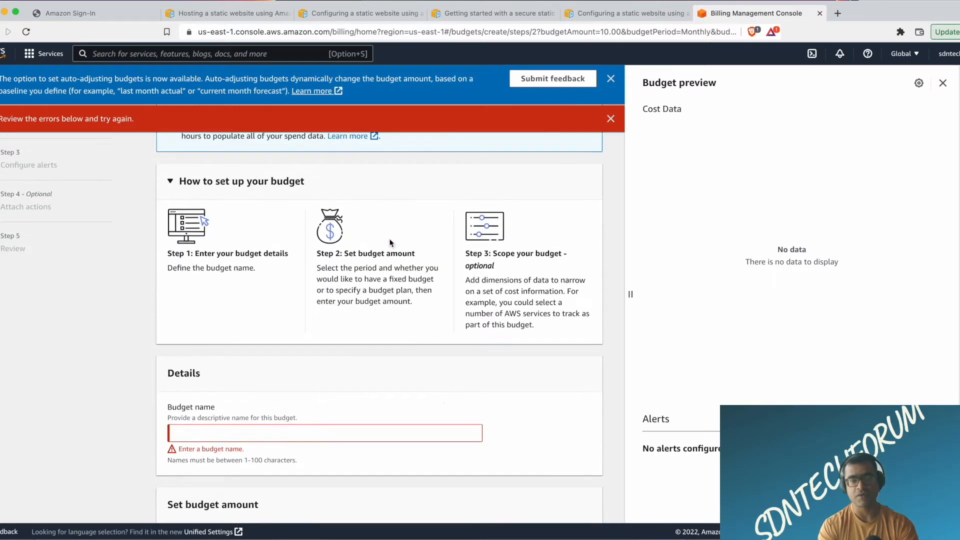
pyautogui.click(212, 414)
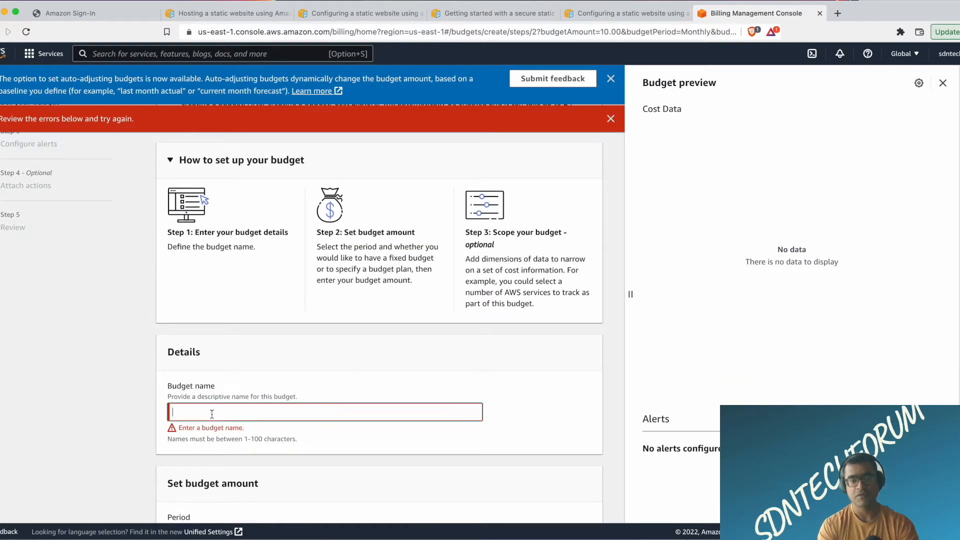
pyautogui.write('m')
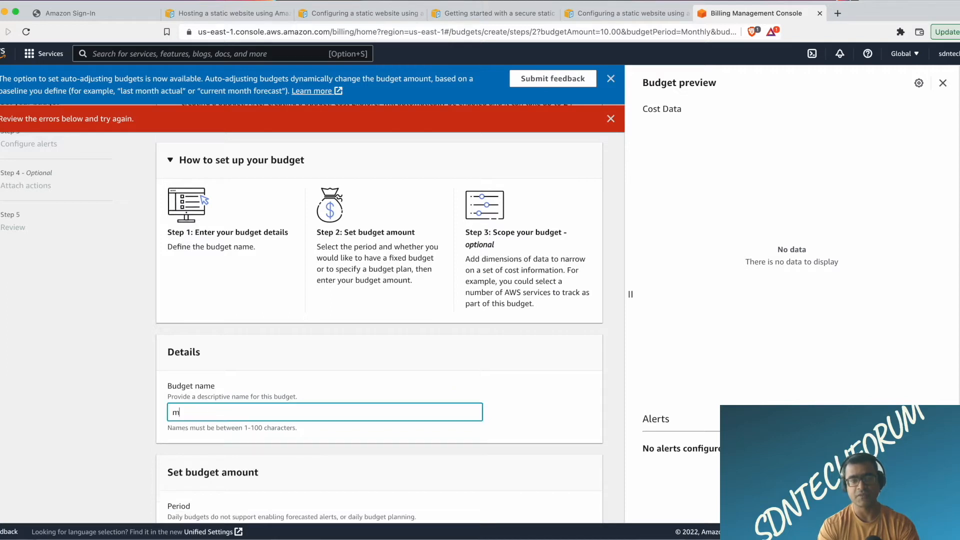
pyautogui.write('ini')
pyautogui.press('BackSpace')
pyautogui.press('BackSpace')
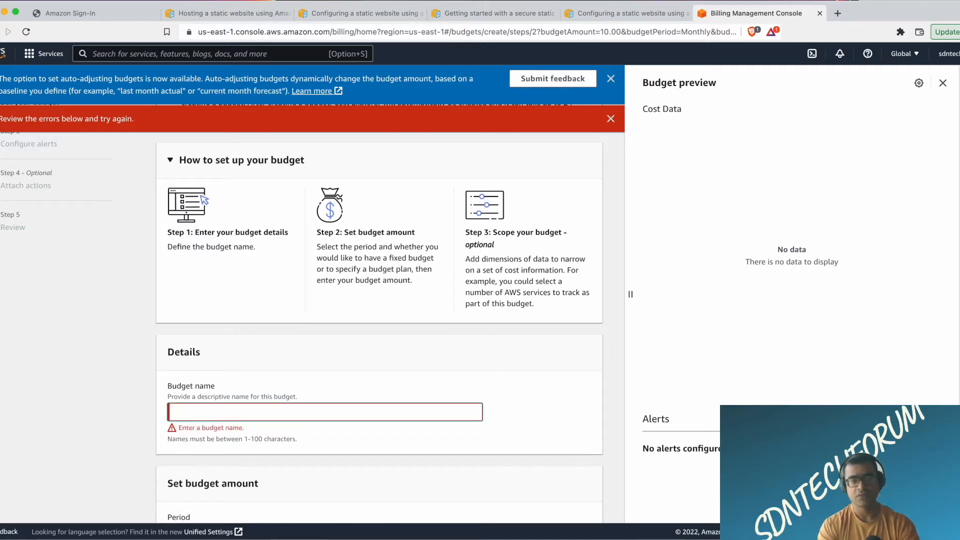
pyautogui.write('Max spend')
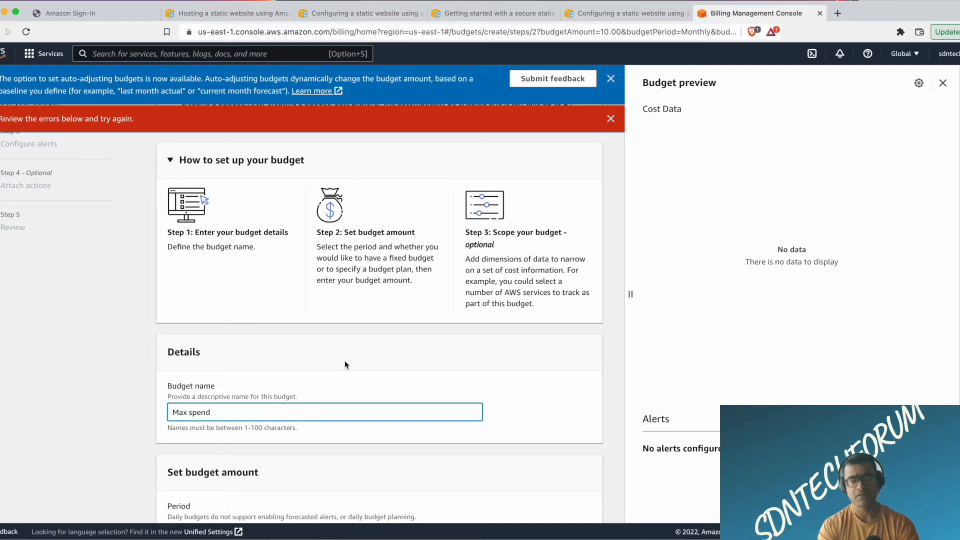
pyautogui.scroll(-6, 344, 361)
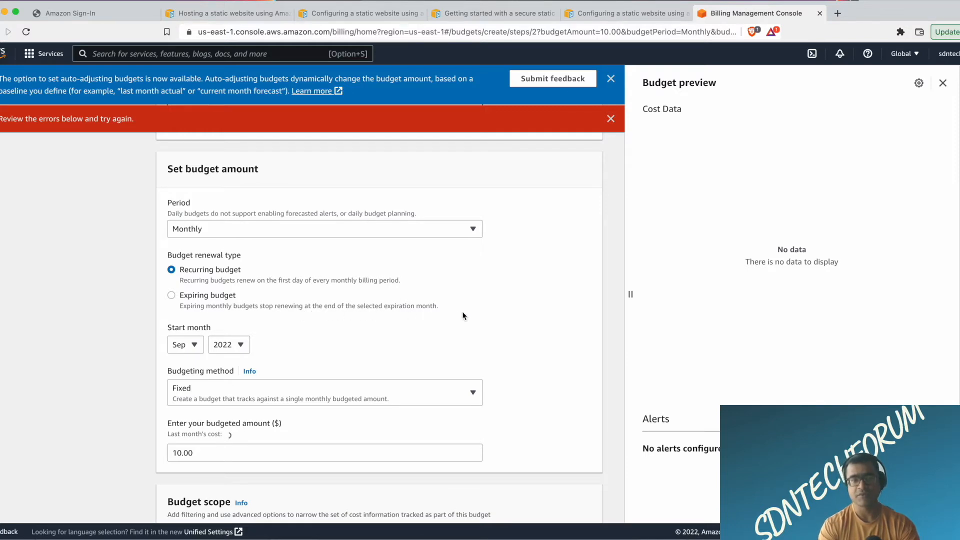
pyautogui.scroll(-6, 462, 316)
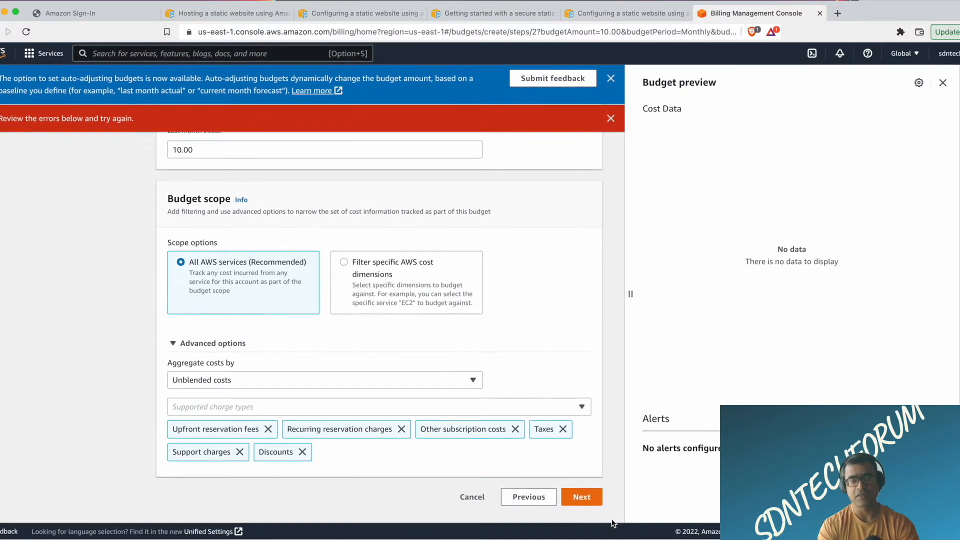
pyautogui.click(587, 494)
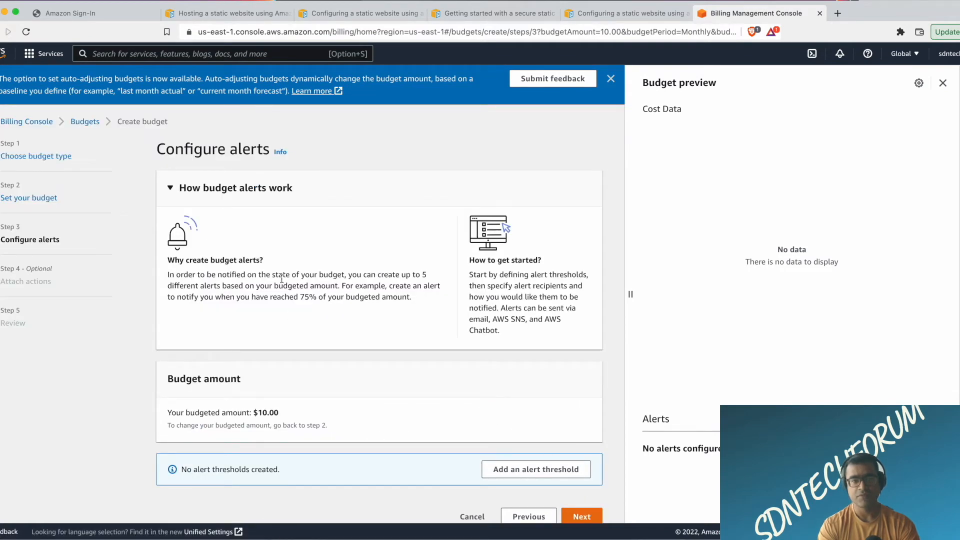
# Add an alert threshold for the budget at 50% of the budgeted amount.
pyautogui.scroll(-1, 370, 310)
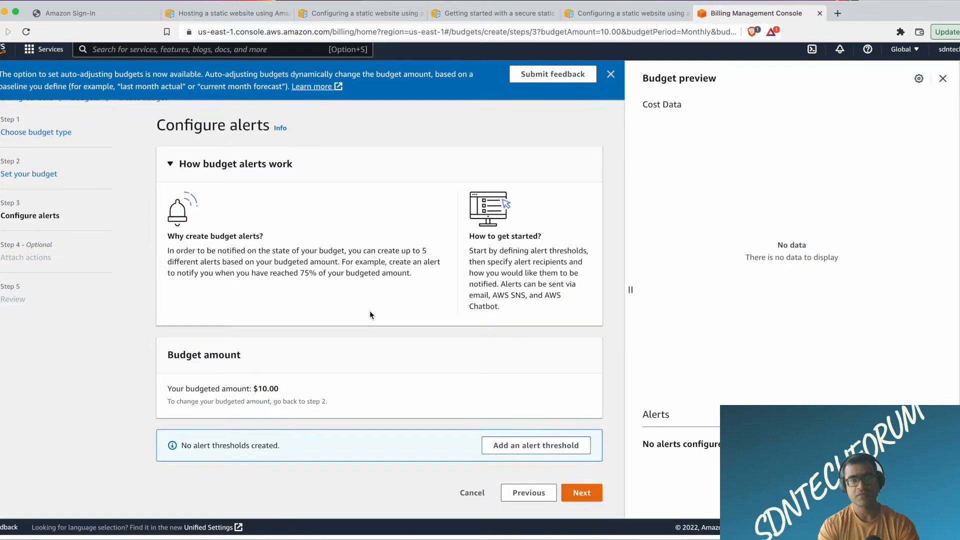
pyautogui.click(530, 452)
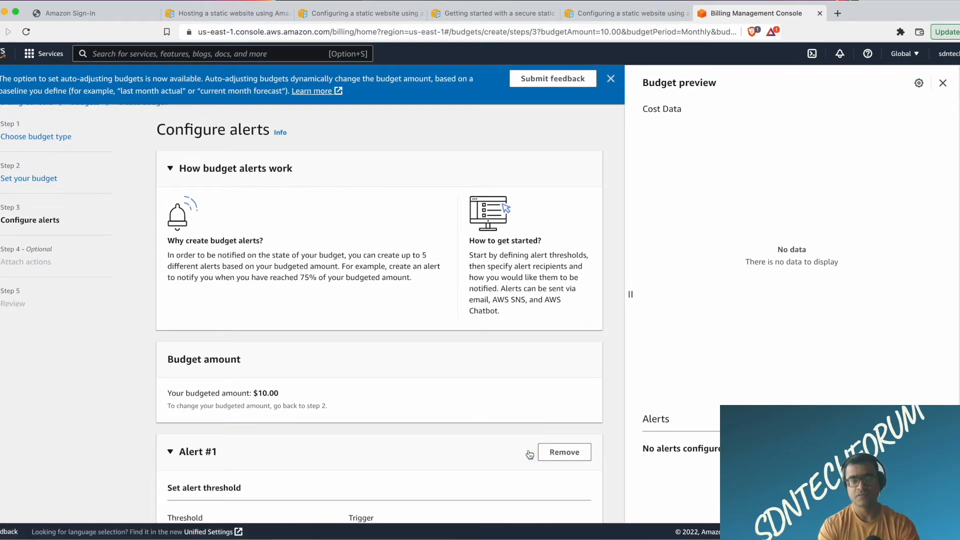
pyautogui.scroll(-3, 359, 372)
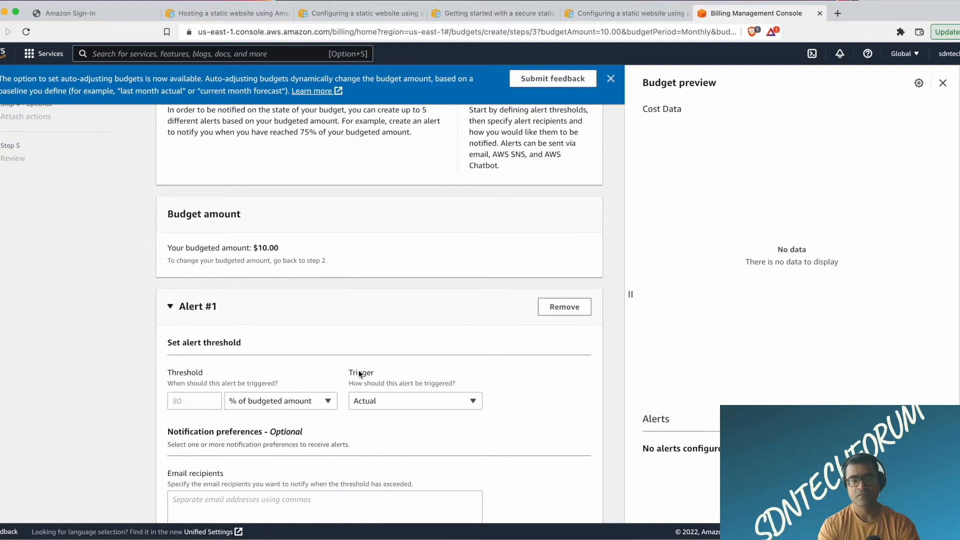
pyautogui.click(198, 404)
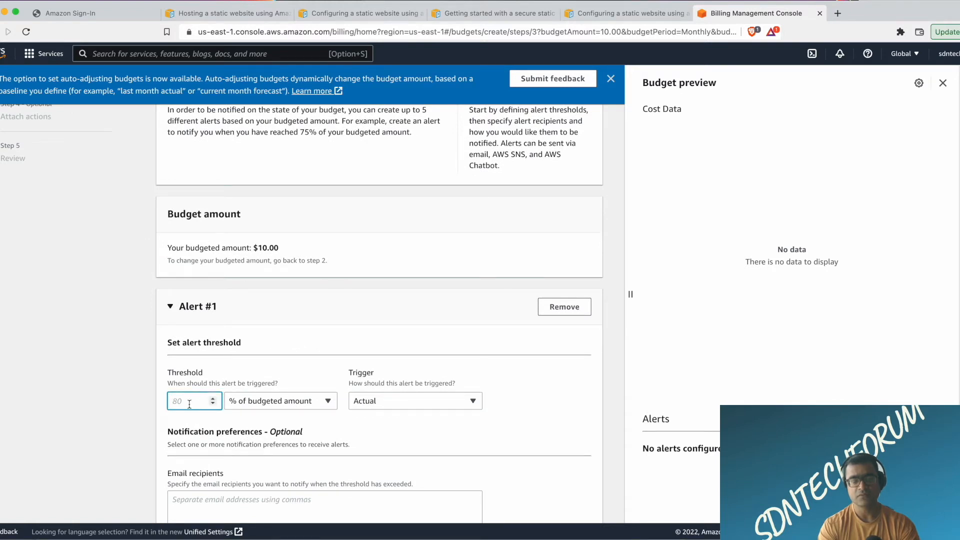
pyautogui.write('50')
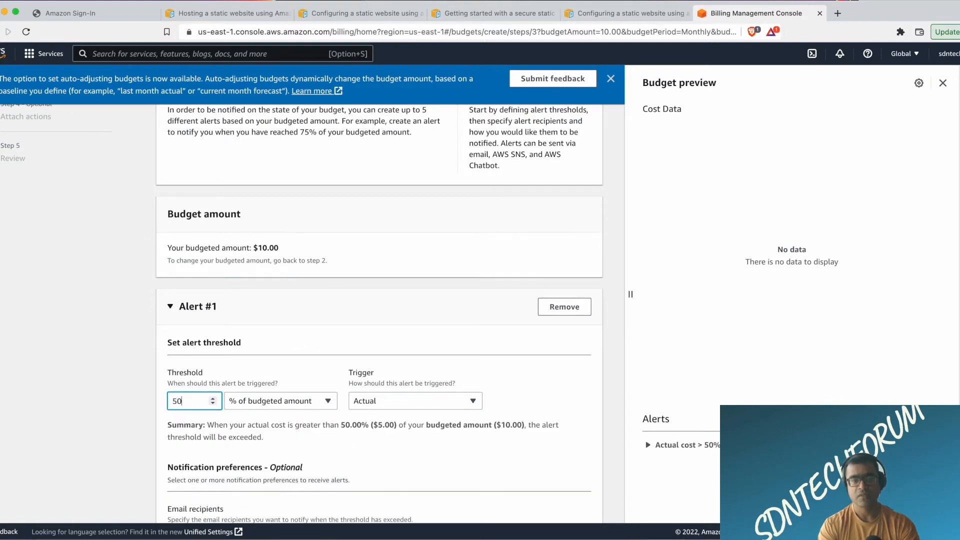
# Look over Alert #1's settings and its available trigger options, keeping Actual as the trigger.
pyautogui.click(473, 315)
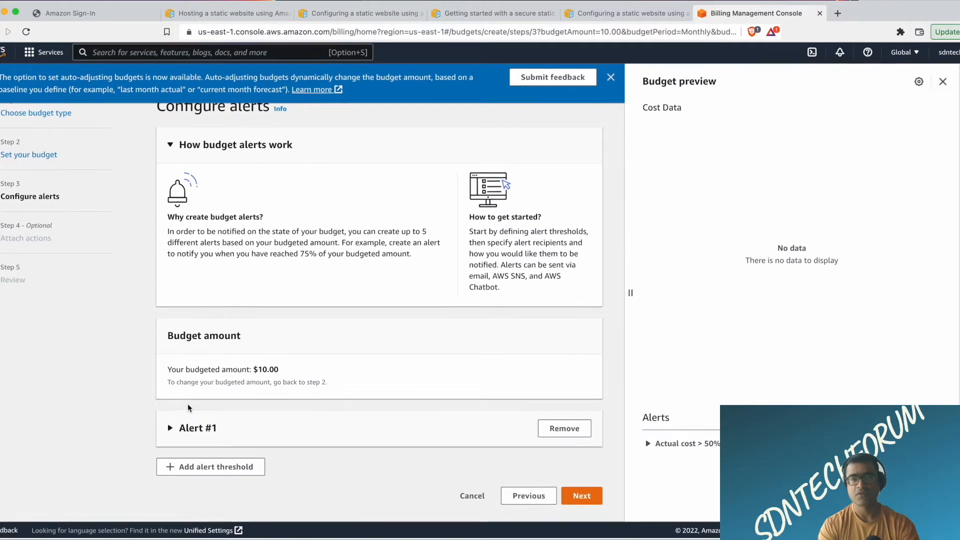
pyautogui.click(172, 429)
pyautogui.scroll(-5, 398, 326)
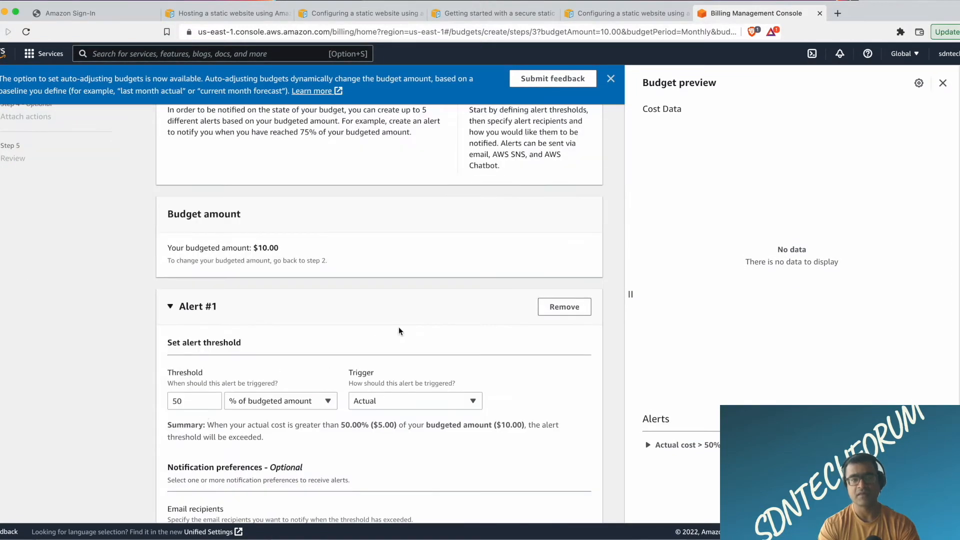
pyautogui.click(470, 284)
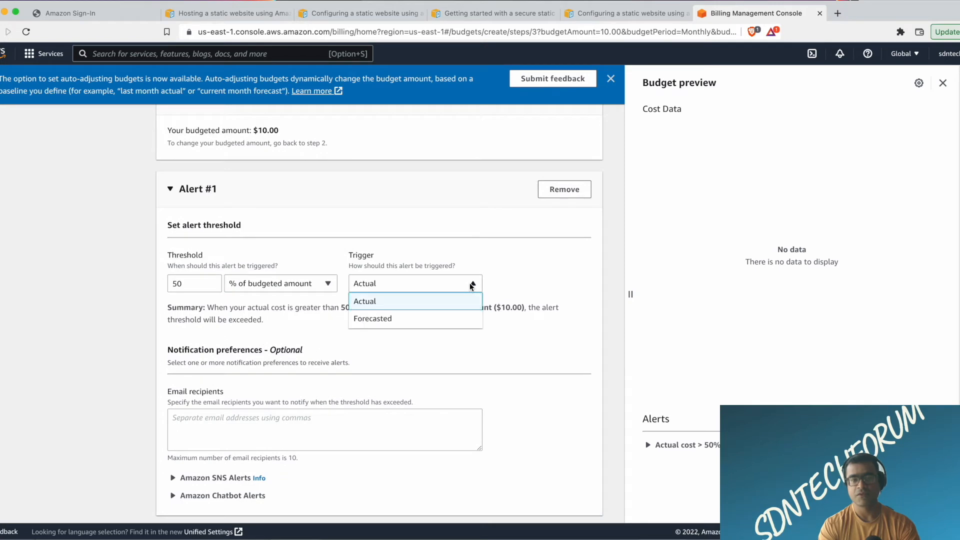
pyautogui.click(516, 278)
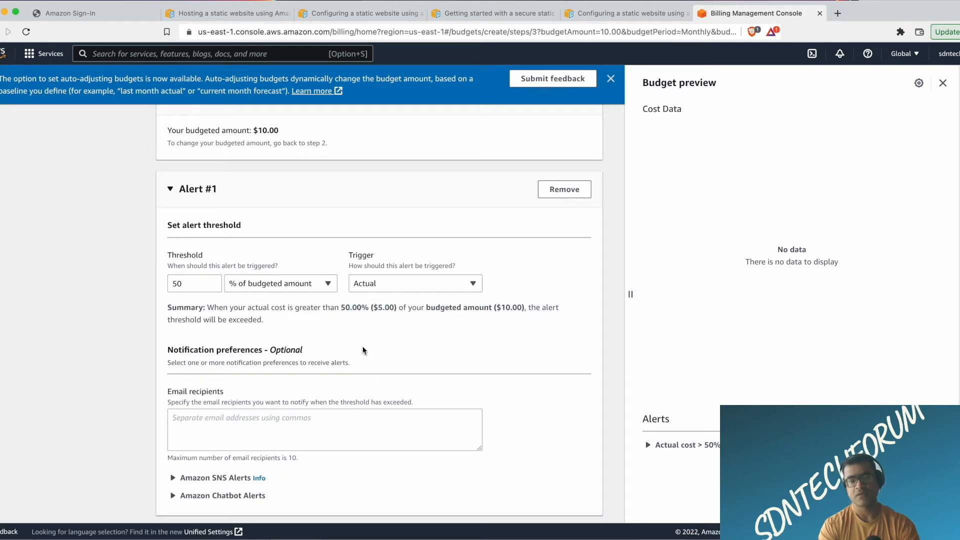
# Enter the notification e-mail address as the recipient for Alert #1.
pyautogui.scroll(-2, 383, 379)
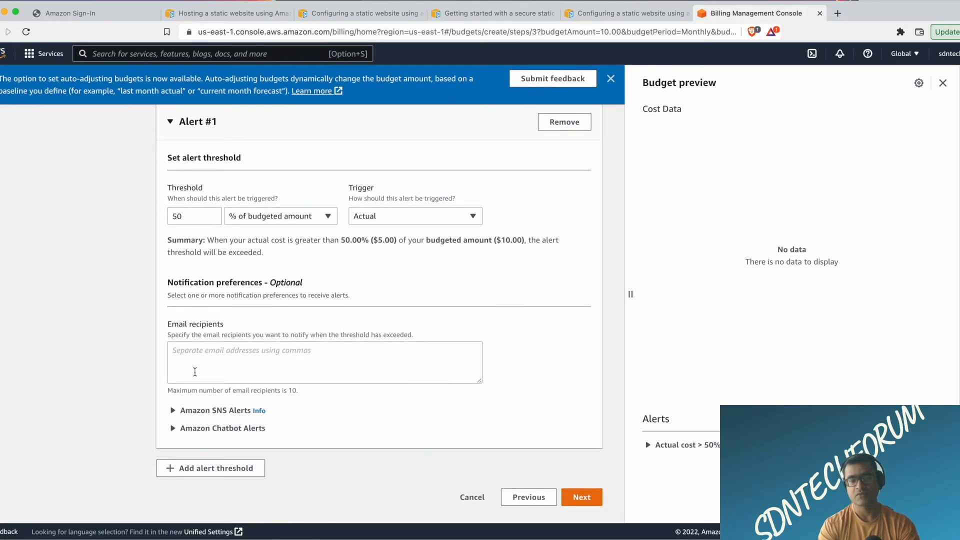
pyautogui.click(194, 353)
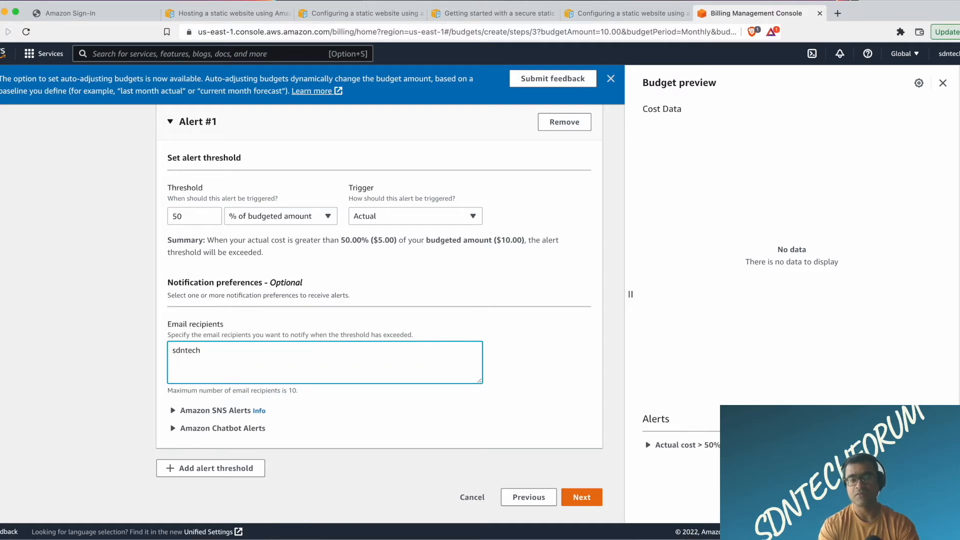
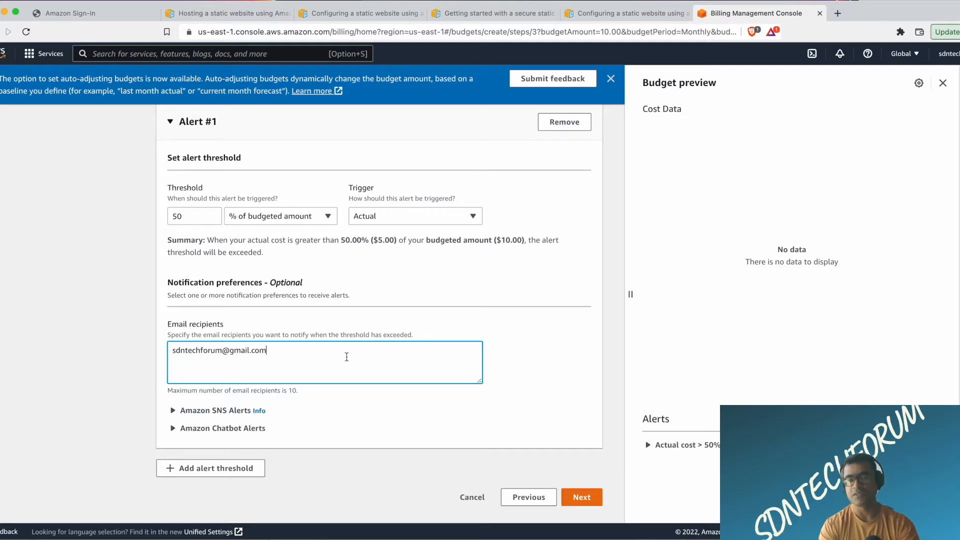
# Examine the Amazon SNS alert option and its notification delivery pricing, and return to the budget's alert configuration.
pyautogui.click(173, 411)
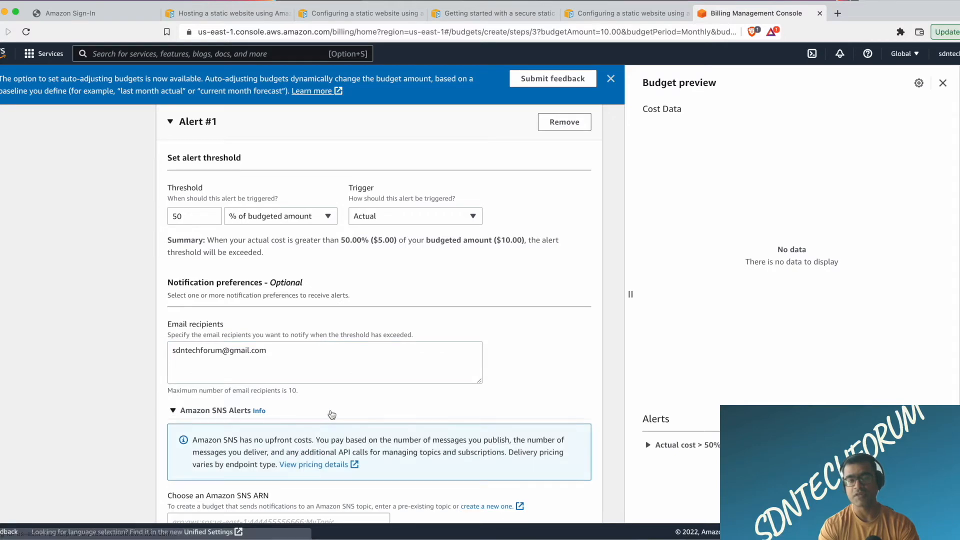
pyautogui.scroll(-3, 383, 405)
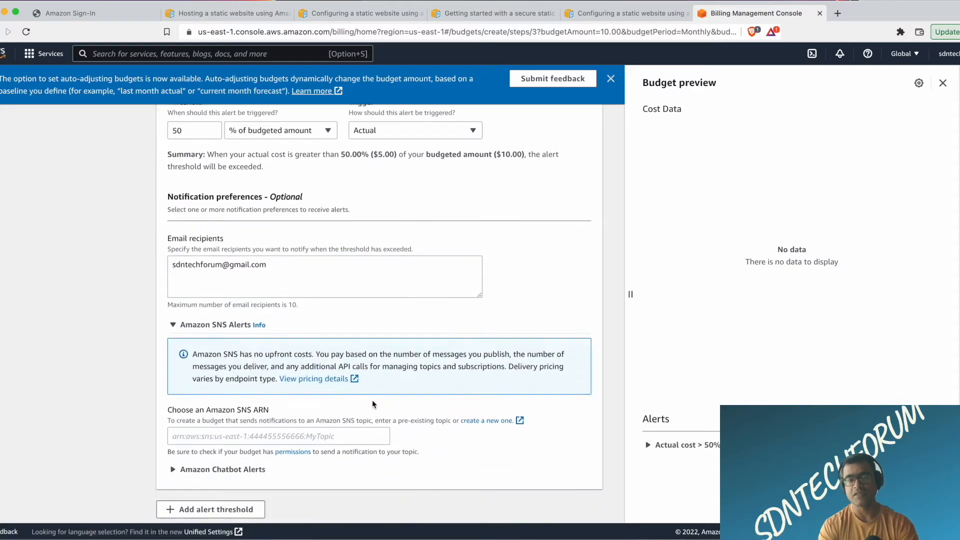
pyautogui.click(342, 383)
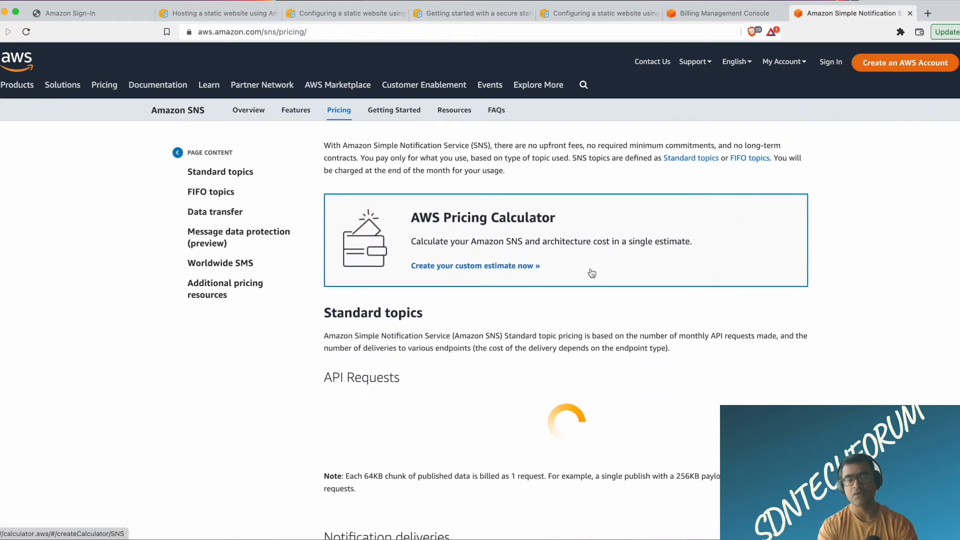
pyautogui.scroll(-5, 475, 376)
pyautogui.scroll(-4, 590, 268)
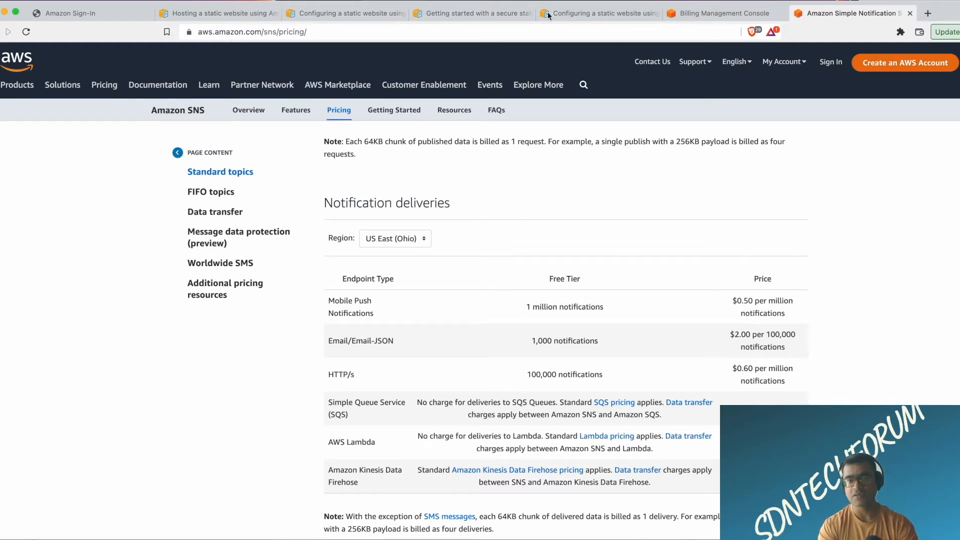
pyautogui.click(739, 17)
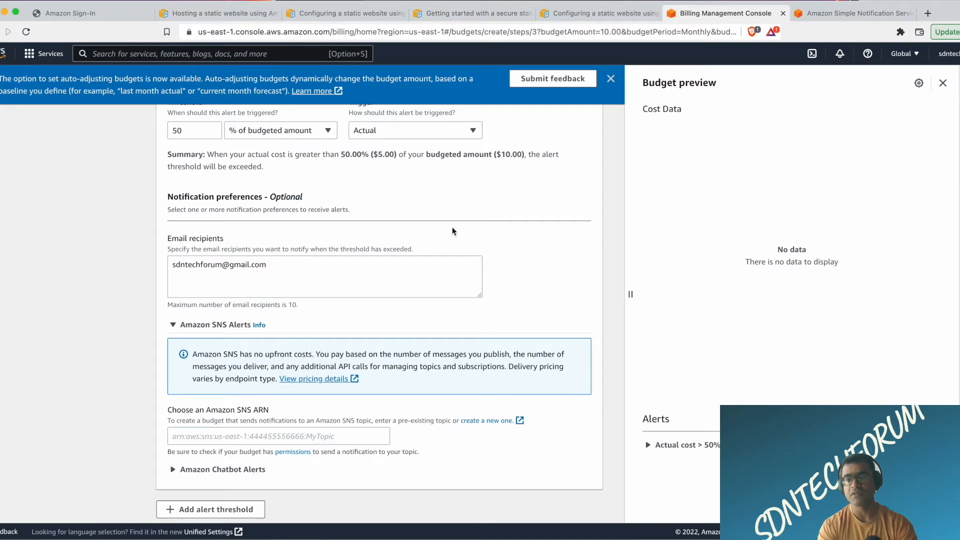
# Check the alert recipient and proceed to the budget review without an SNS topic or any attached actions.
pyautogui.scroll(-2, 452, 231)
pyautogui.moveTo(262, 227); pyautogui.dragTo(138, 230)
pyautogui.click(545, 226)
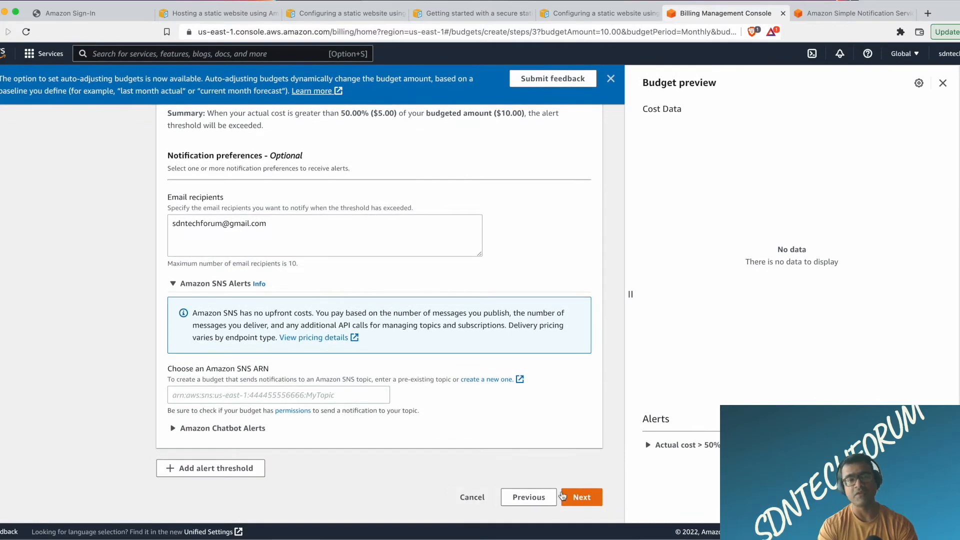
pyautogui.click(592, 503)
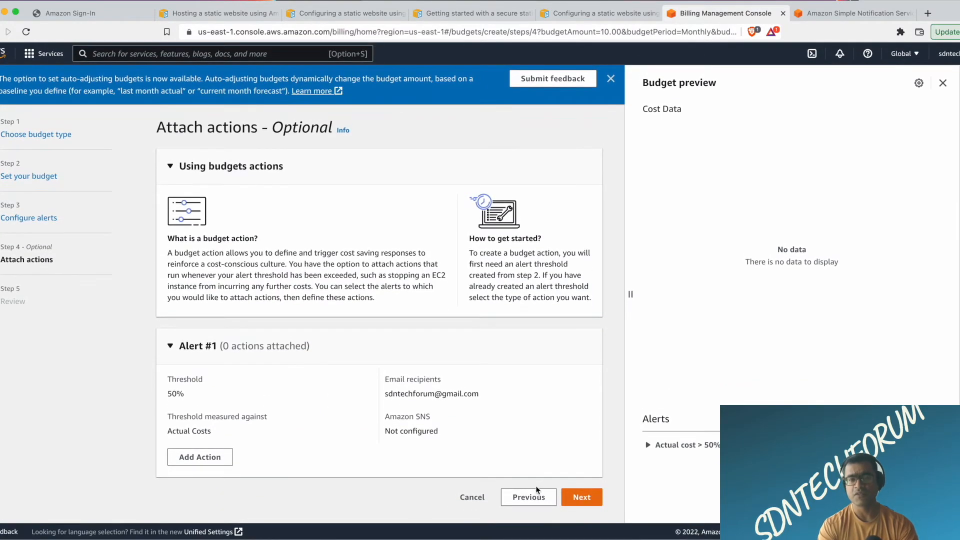
pyautogui.click(584, 497)
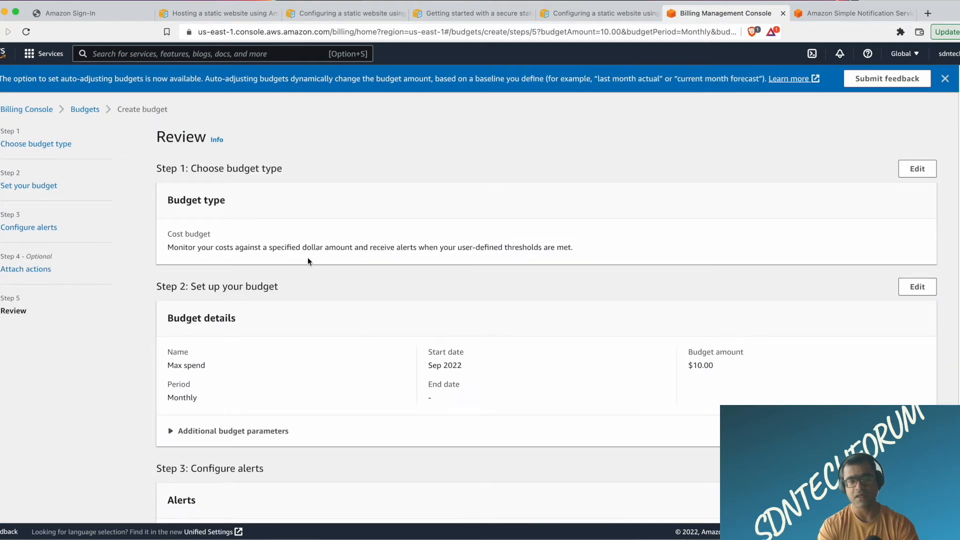
# Review the budget type, details, alert and actions, and create the Max spend budget.
pyautogui.moveTo(174, 247); pyautogui.dragTo(365, 261)
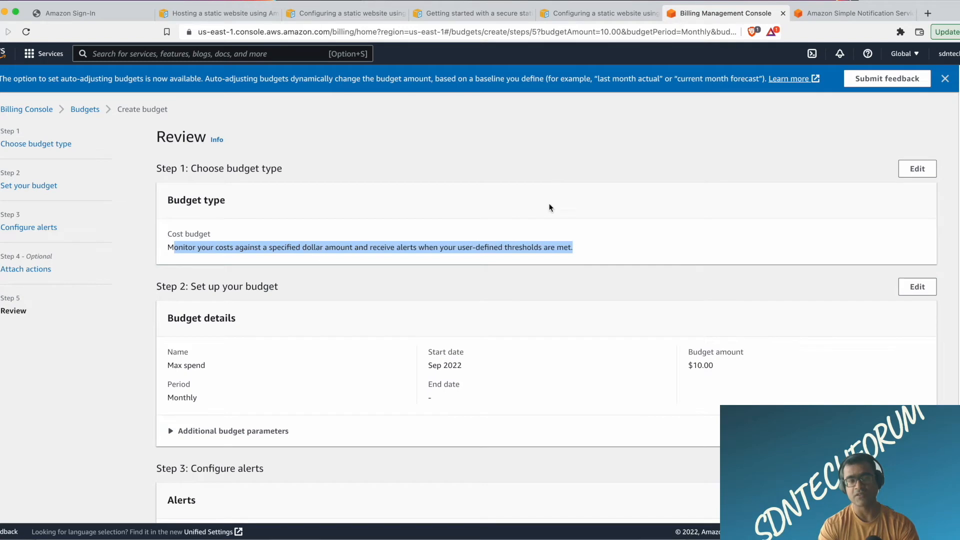
pyautogui.scroll(-2, 549, 207)
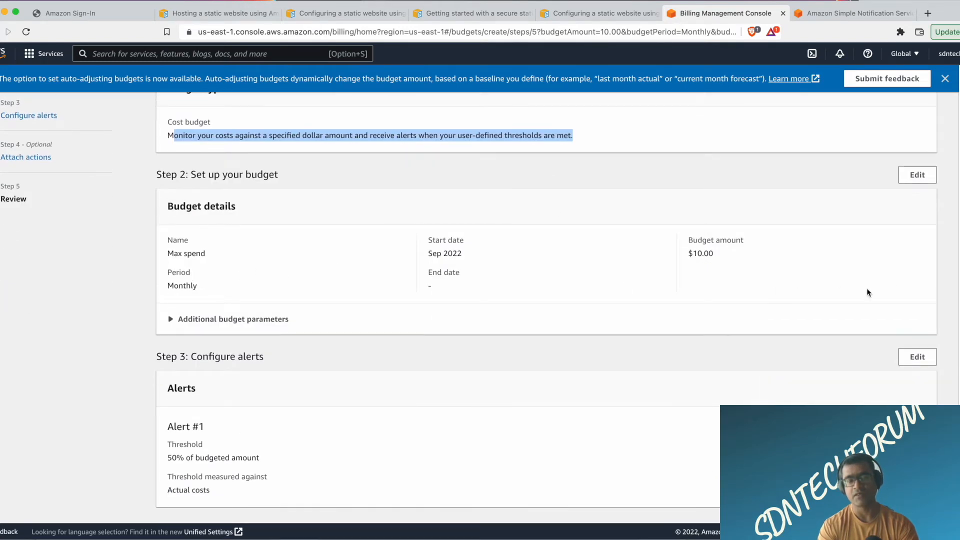
pyautogui.scroll(-3, 697, 298)
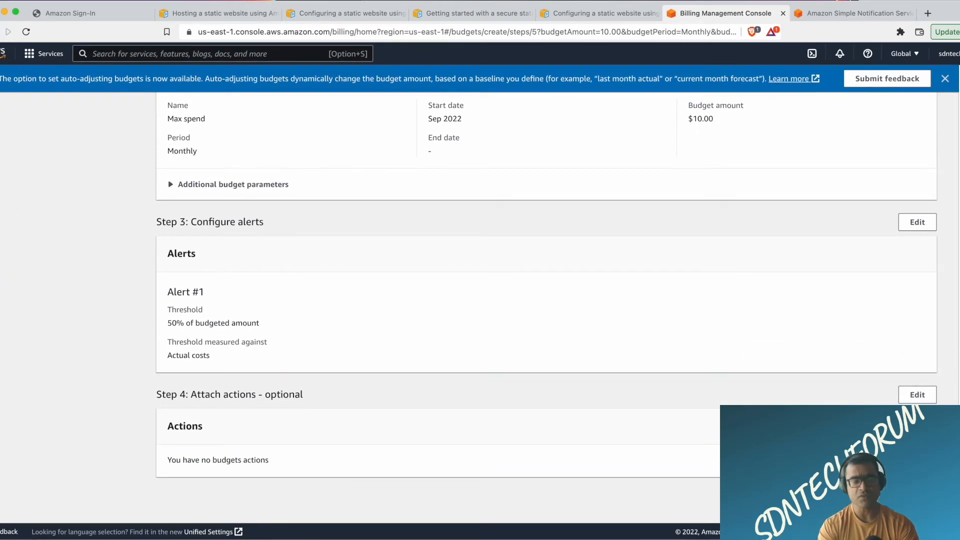
pyautogui.click(899, 497)
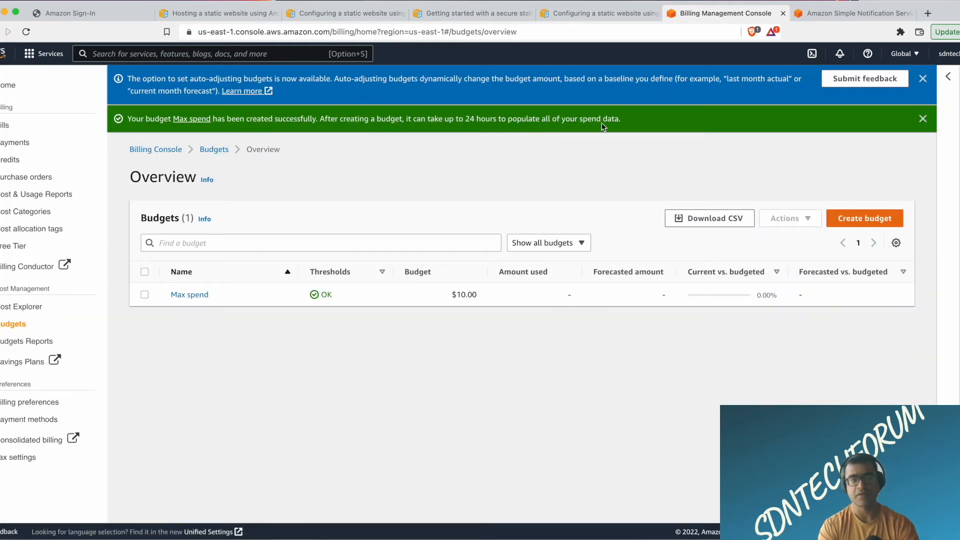
# Go from the billing pages to the AWS console home and open the VPC service.
pyautogui.click(5, 85)
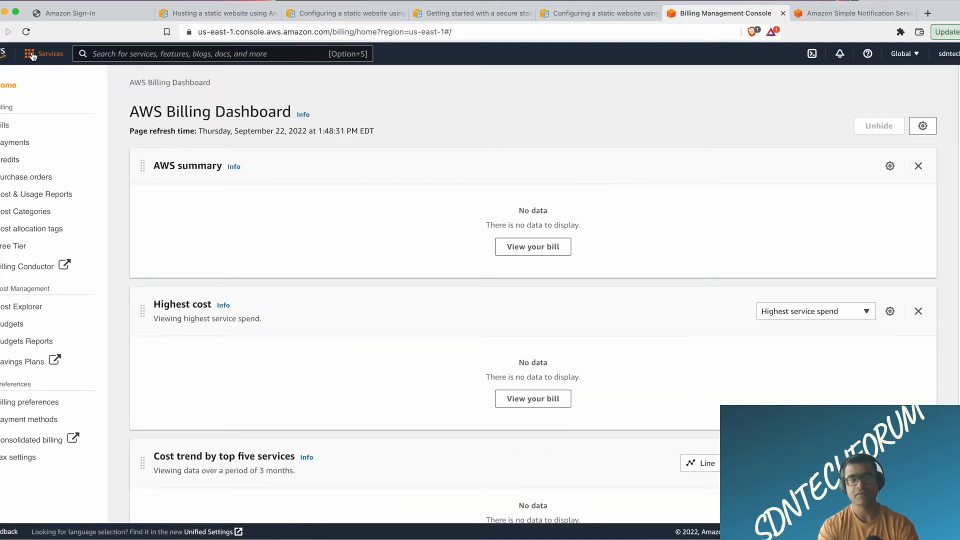
pyautogui.click(1, 56)
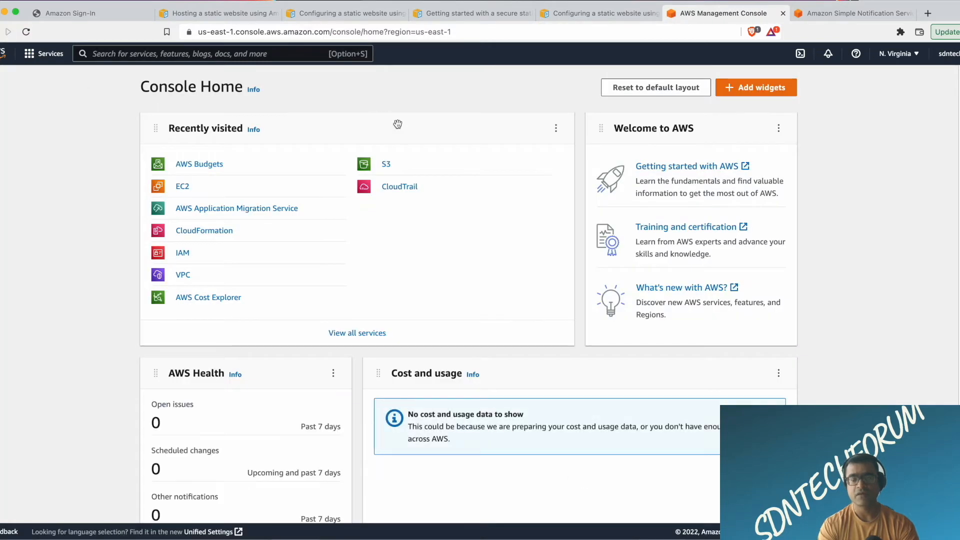
pyautogui.click(34, 59)
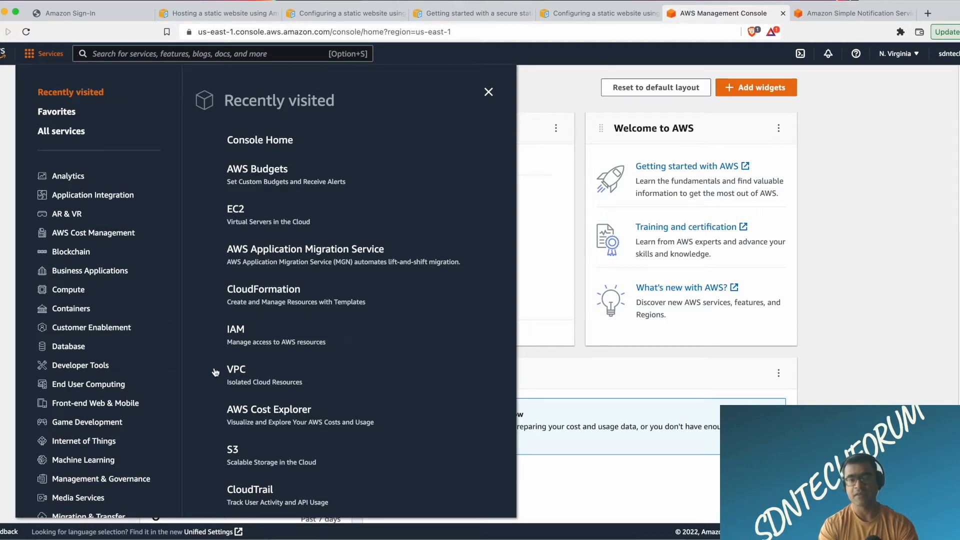
pyautogui.click(238, 373)
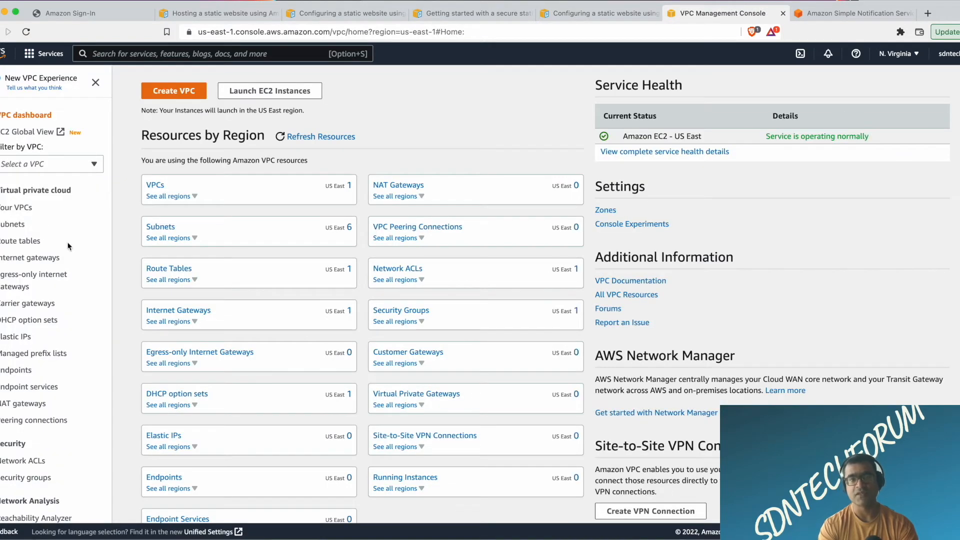
# Examine the VPC list with its IPv4 CIDR, and the list of subnets in the N. Virginia region.
pyautogui.click(14, 212)
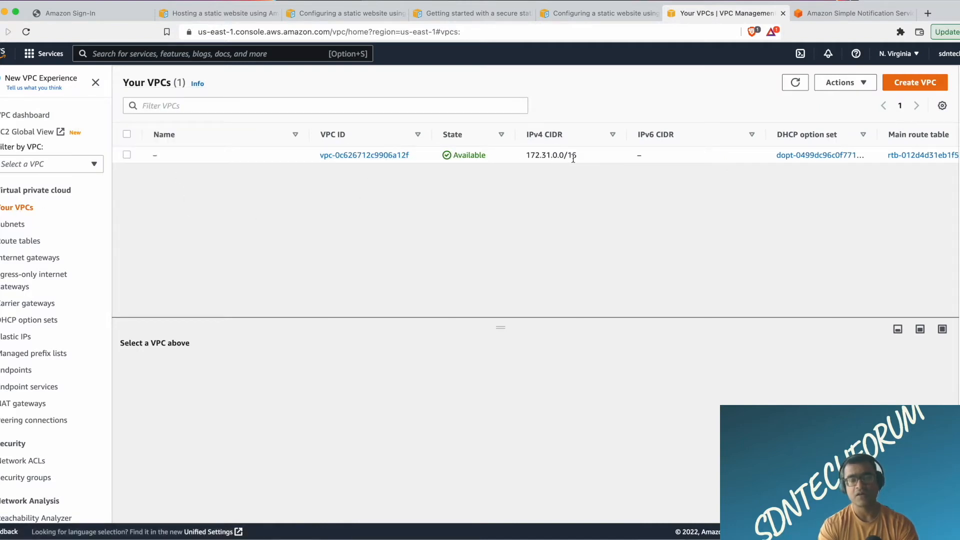
pyautogui.hscroll(1, 795, 173)
pyautogui.hscroll(-1, 794, 173)
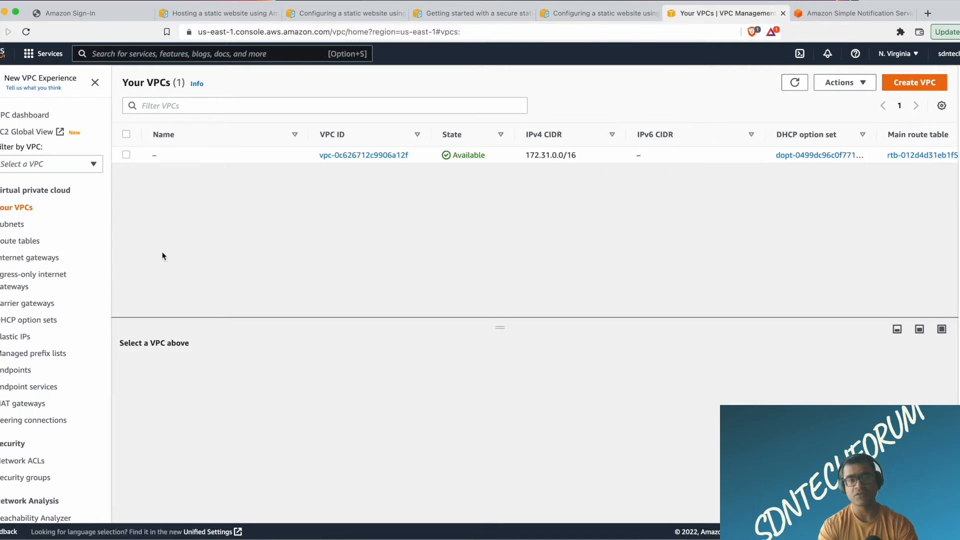
pyautogui.click(15, 225)
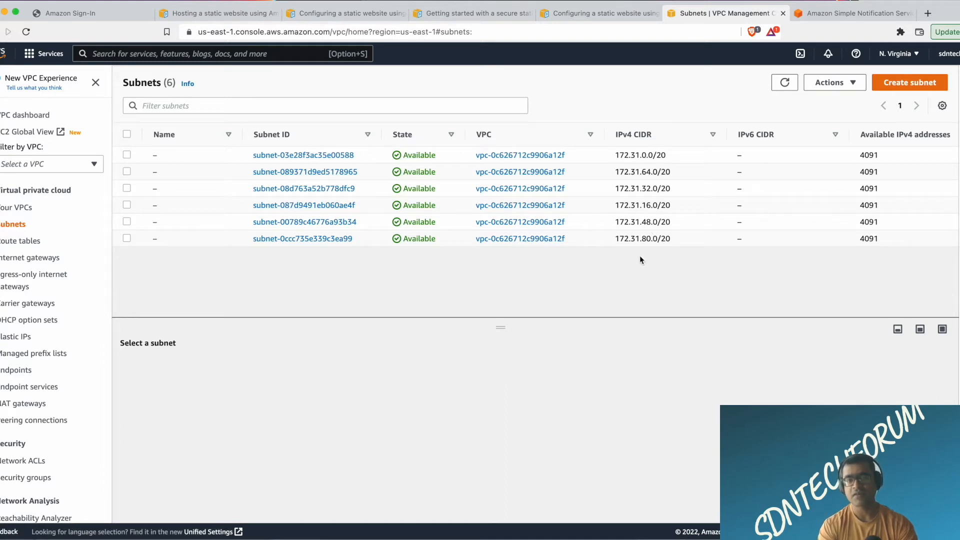
pyautogui.scroll(-1, 723, 219)
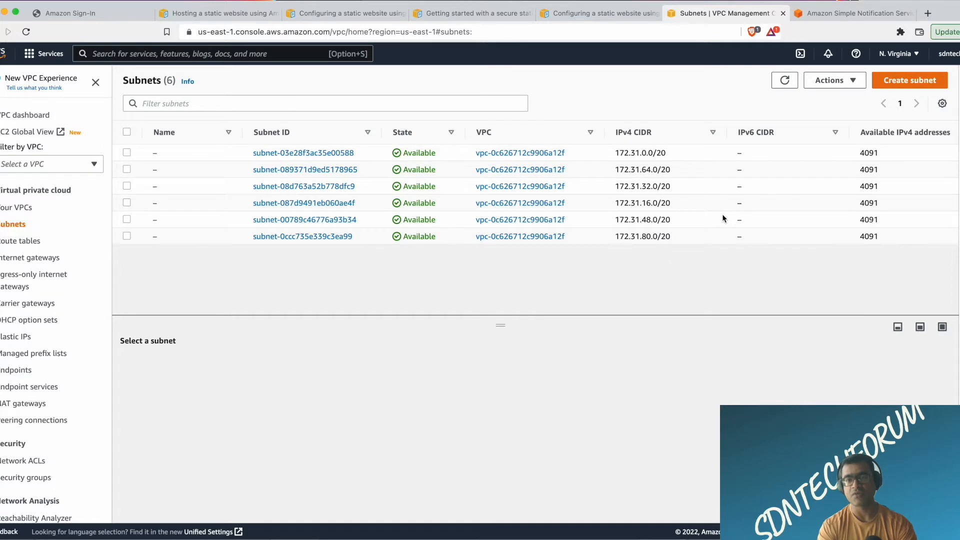
pyautogui.scroll(1, 723, 218)
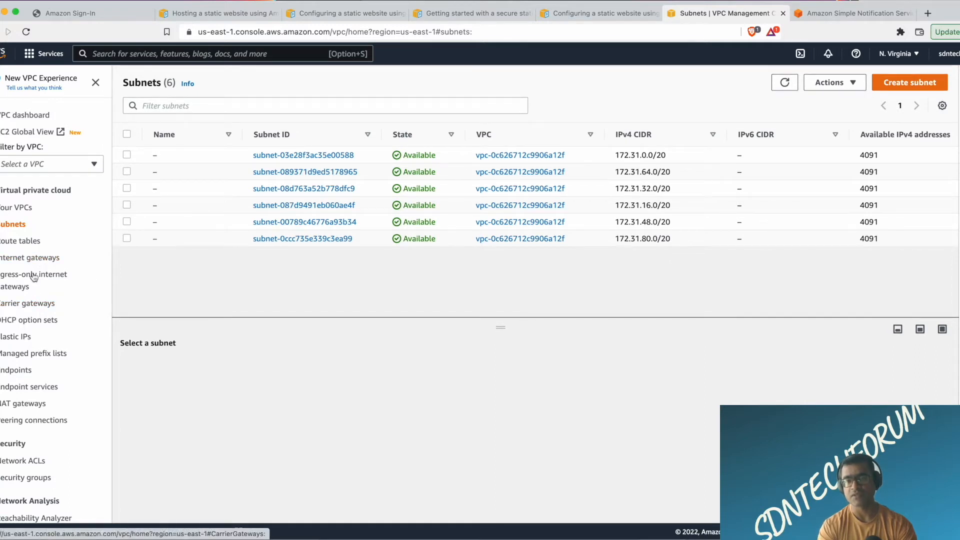
# Examine the main route table's details and its routes.
pyautogui.click(33, 244)
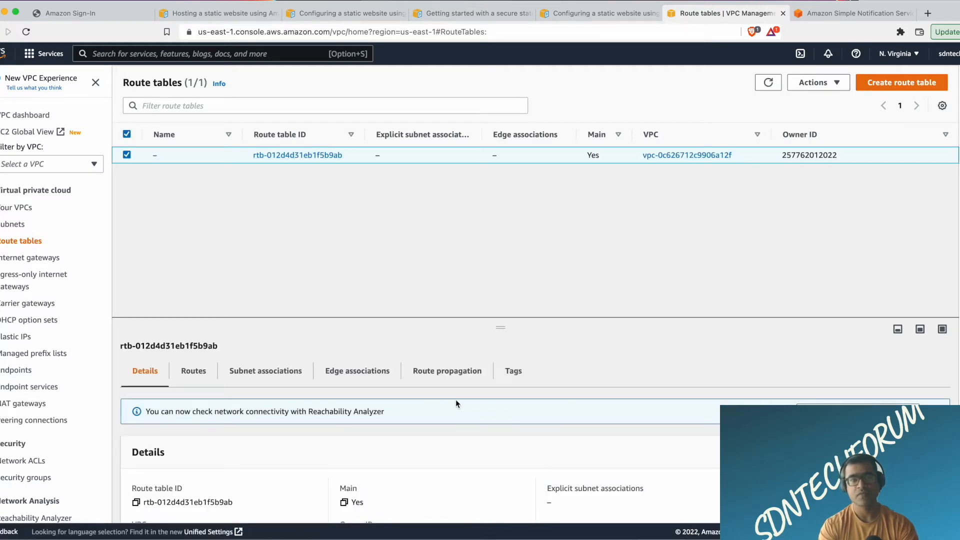
pyautogui.scroll(-3, 456, 403)
pyautogui.scroll(3, 455, 400)
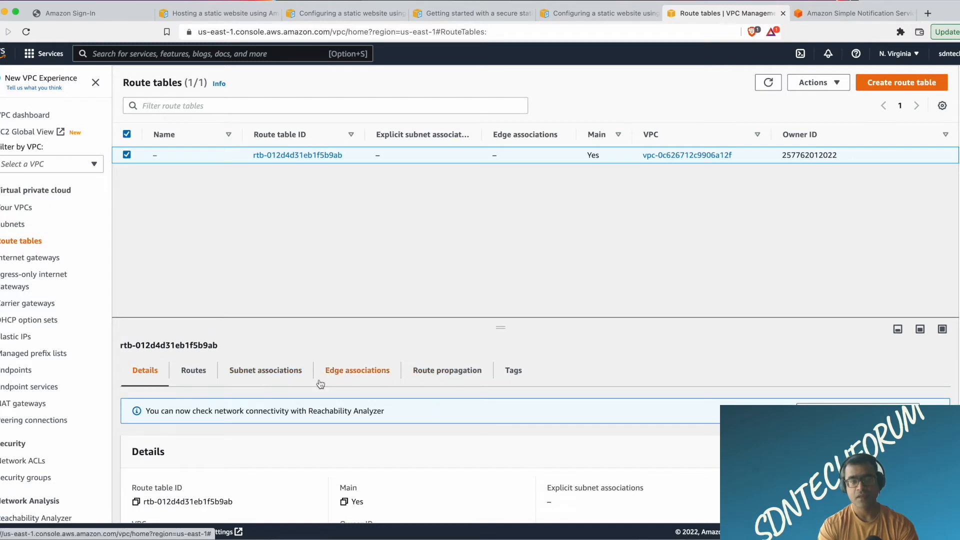
pyautogui.click(193, 371)
pyautogui.scroll(-1, 461, 403)
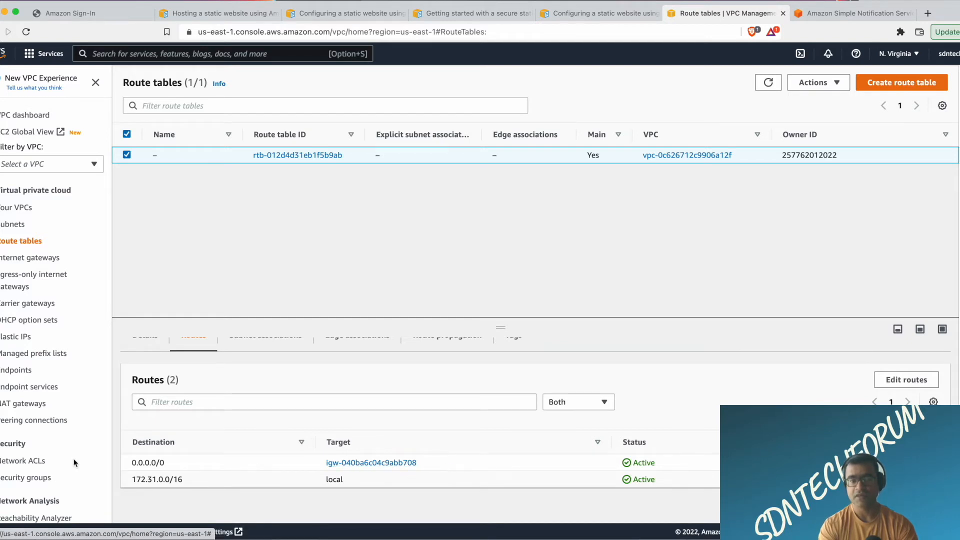
# Look through the VPC's internet gateways, egress-only internet gateways, carrier gateways and DHCP option sets.
pyautogui.click(41, 259)
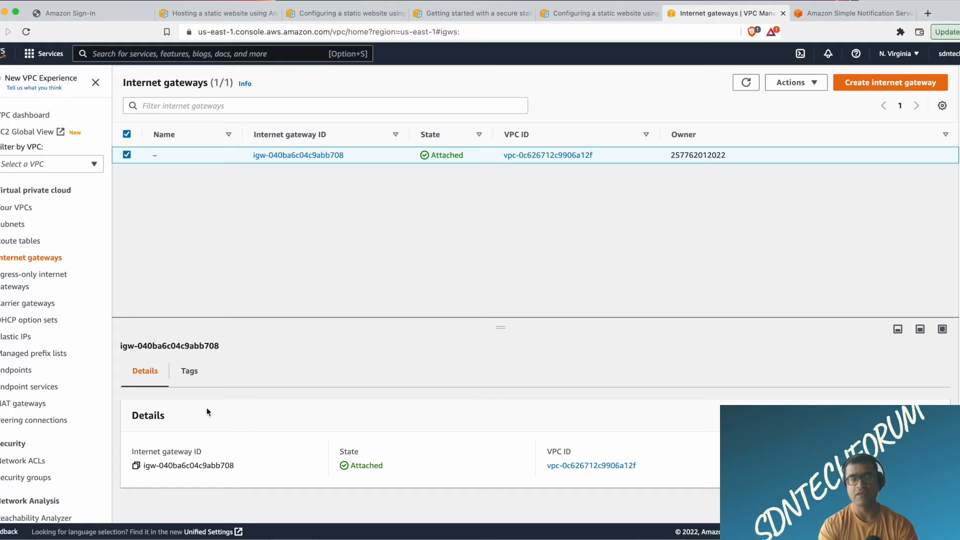
pyautogui.click(45, 281)
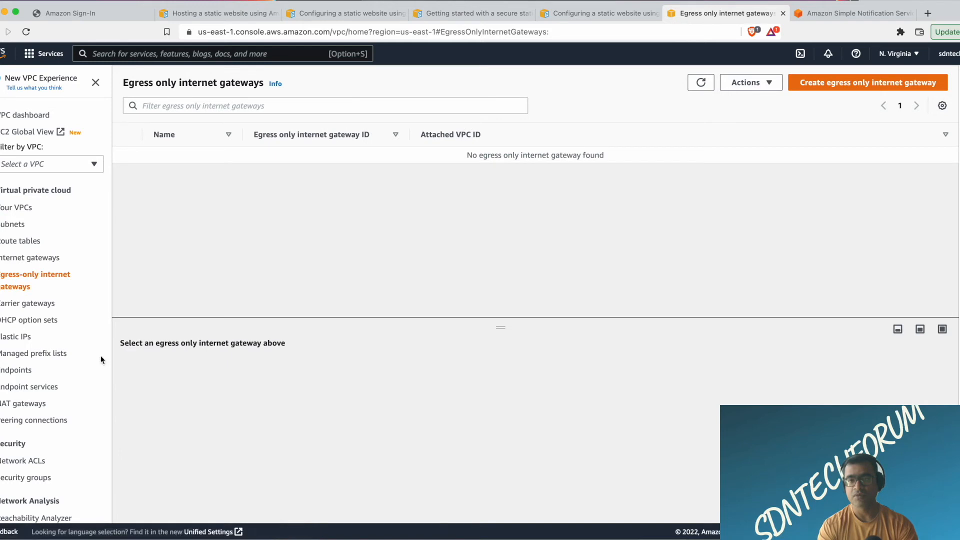
pyautogui.click(35, 305)
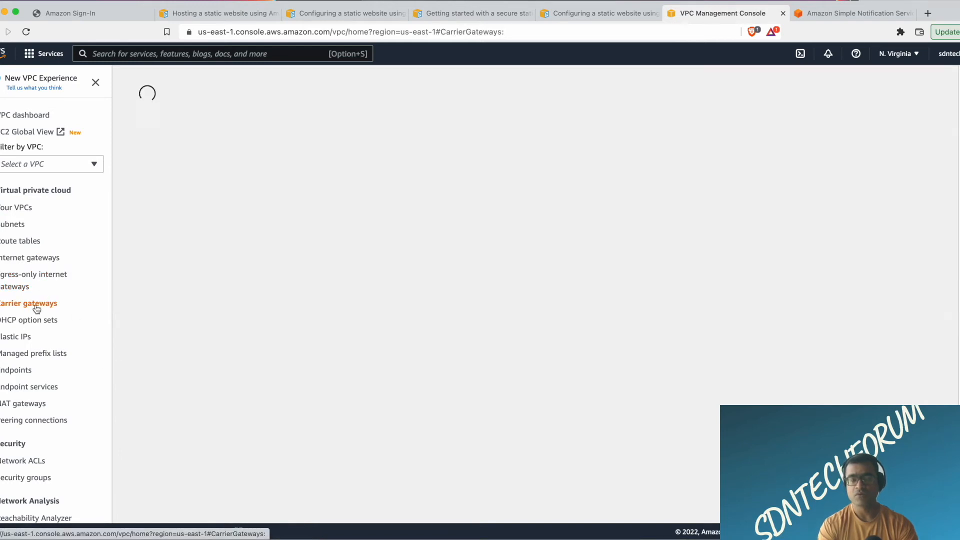
pyautogui.click(40, 321)
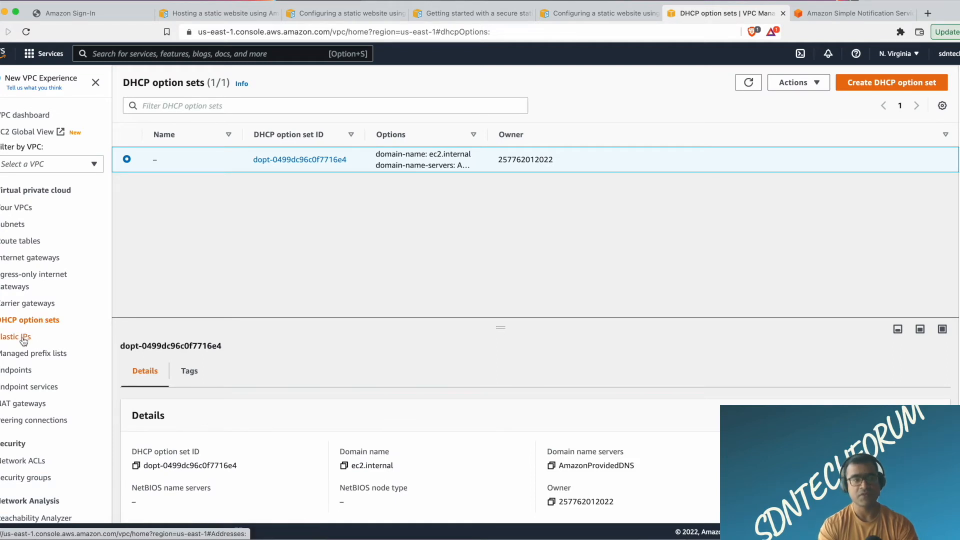
# Look through the Elastic IP addresses and NAT gateways in the N. Virginia region.
pyautogui.click(23, 337)
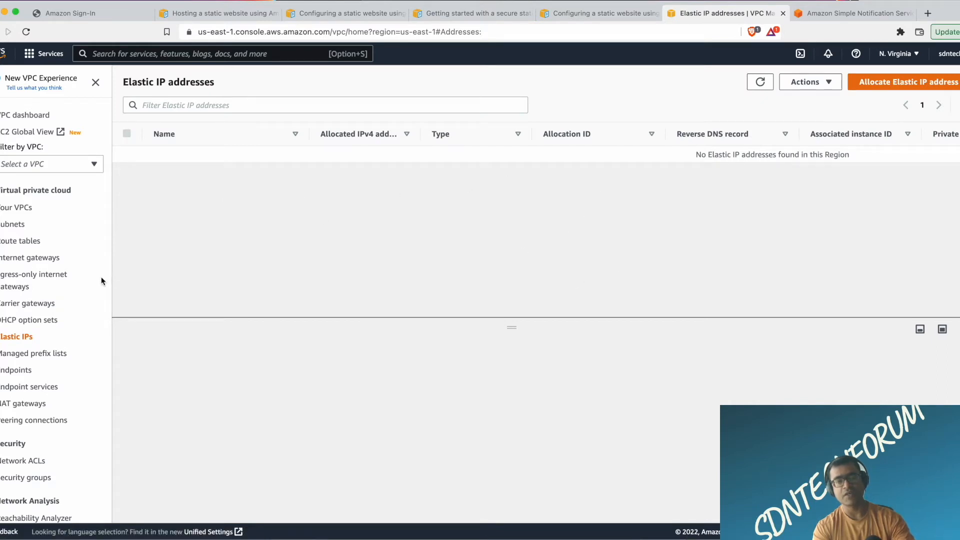
pyautogui.scroll(-3, 66, 295)
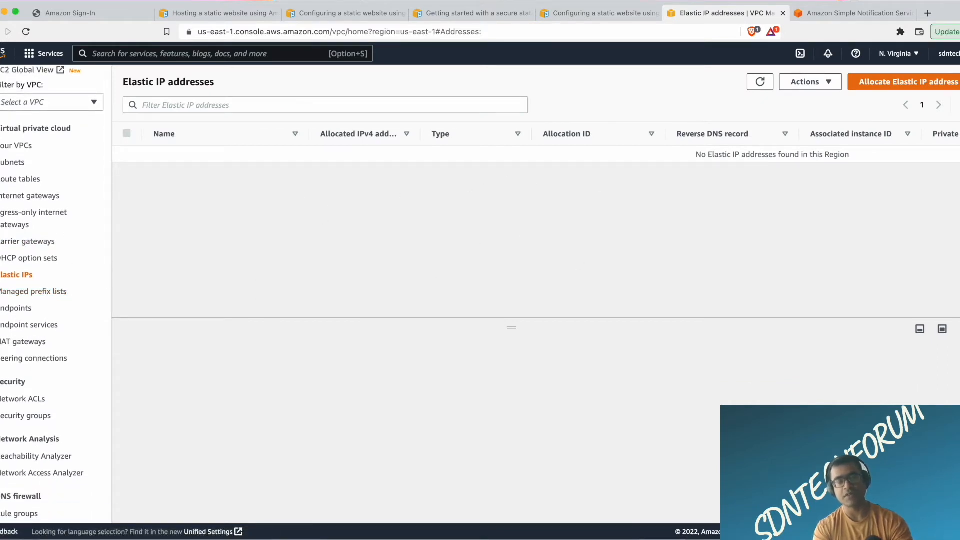
pyautogui.click(25, 344)
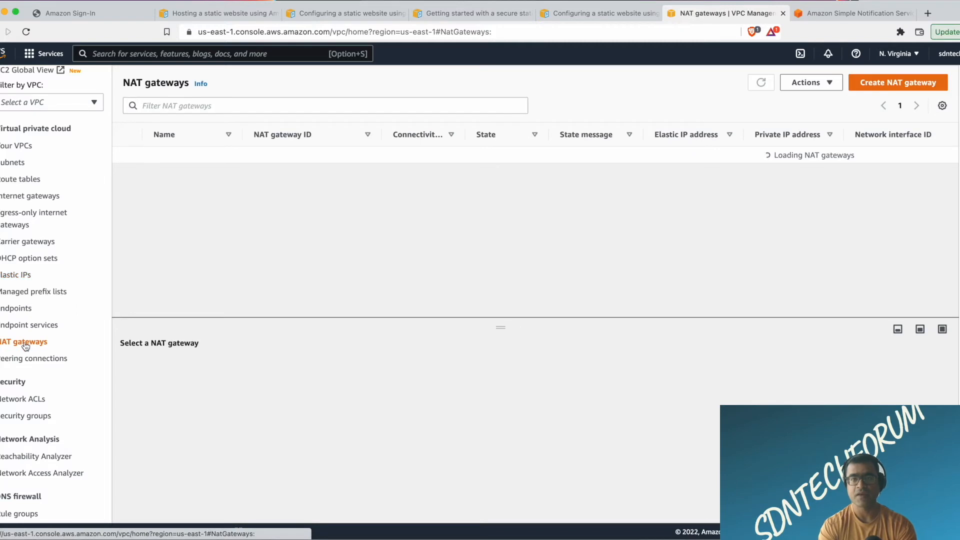
# Examine the list of network ACLs, including their associated subnets, VPC, and inbound and outbound rule counts.
pyautogui.scroll(-4, 40, 313)
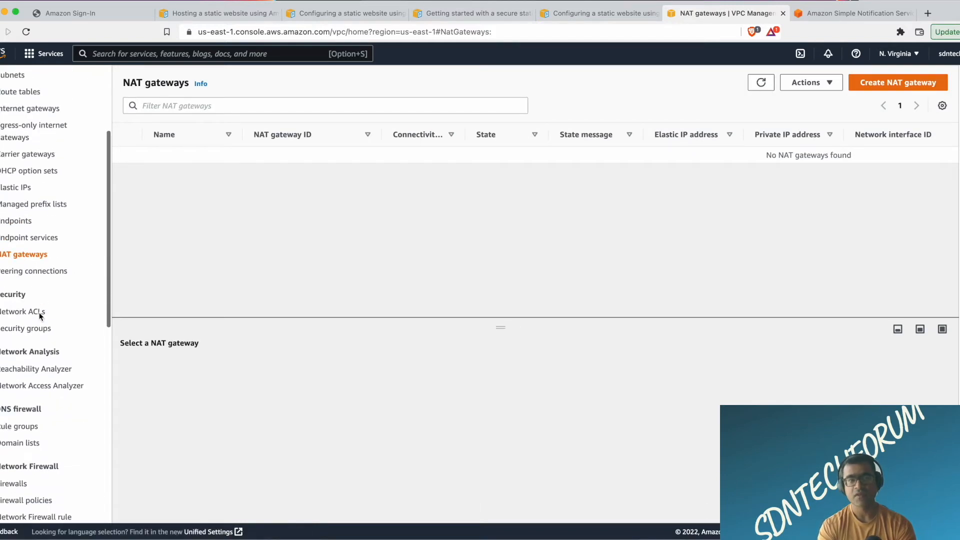
pyautogui.click(30, 313)
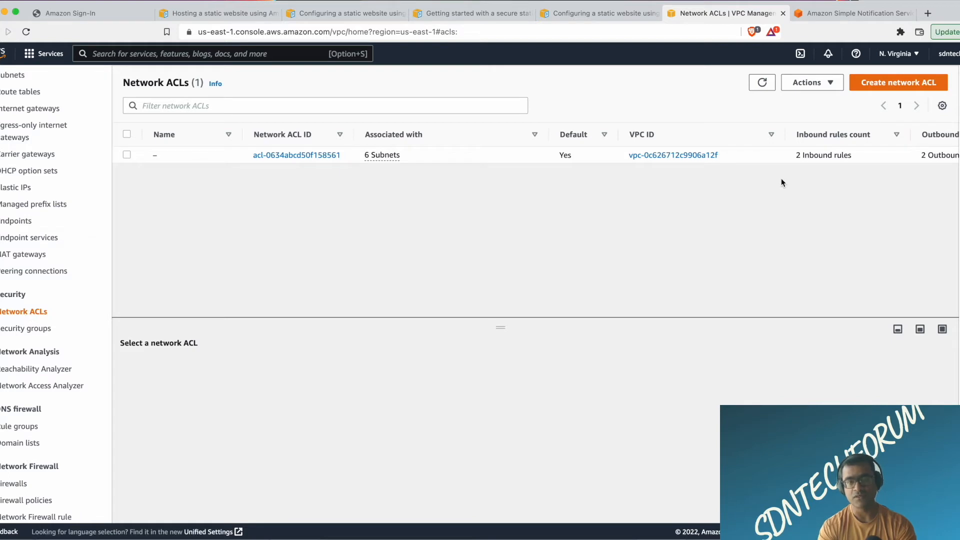
pyautogui.hscroll(3, 864, 160)
pyautogui.hscroll(3, 865, 163)
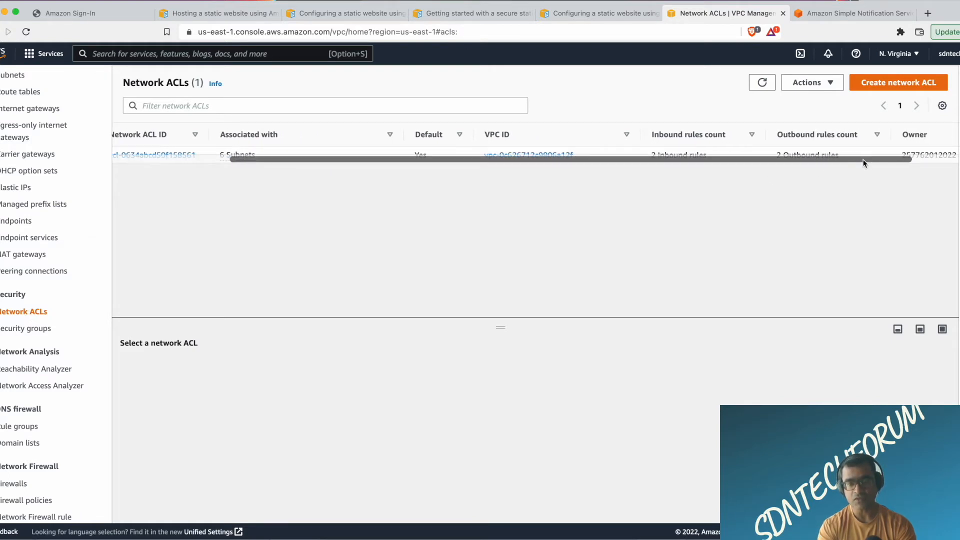
pyautogui.hscroll(-6, 864, 163)
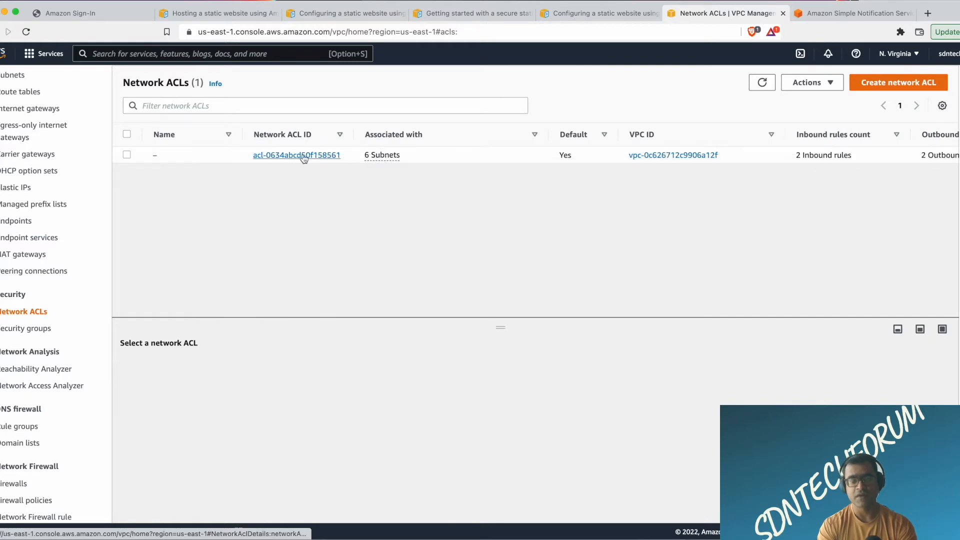
# Open the default network ACL and review its inbound rules, outbound rules and subnet associations.
pyautogui.click(301, 155)
pyautogui.scroll(-1, 482, 246)
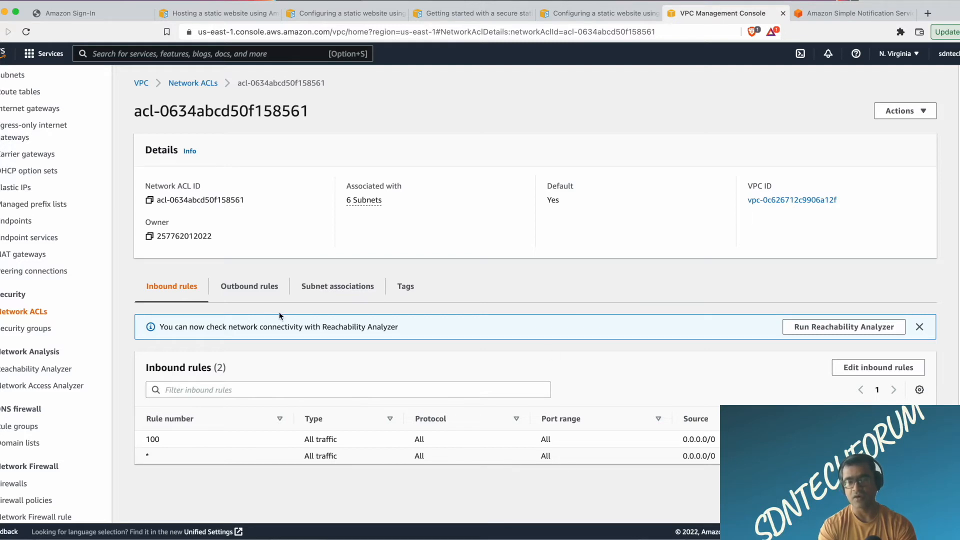
pyautogui.click(254, 288)
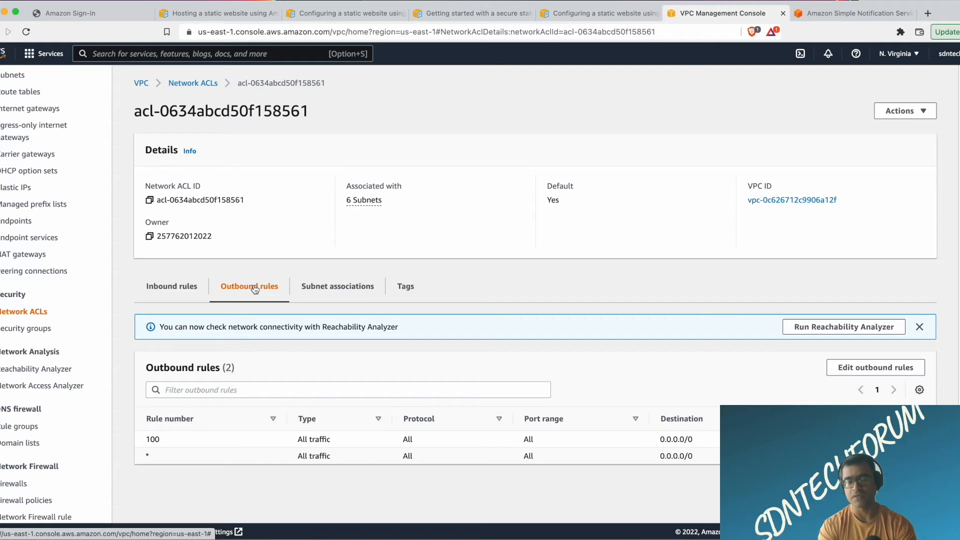
pyautogui.click(367, 298)
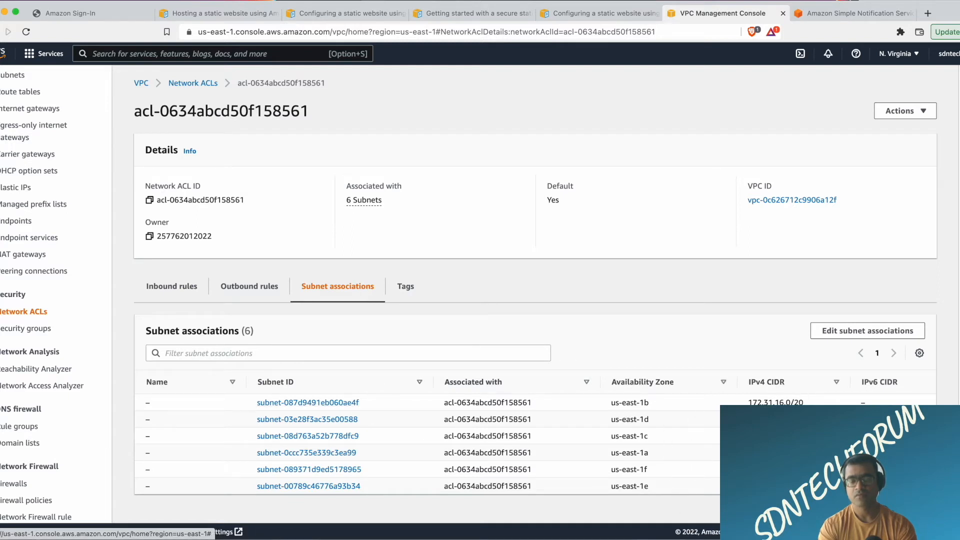
pyautogui.click(242, 295)
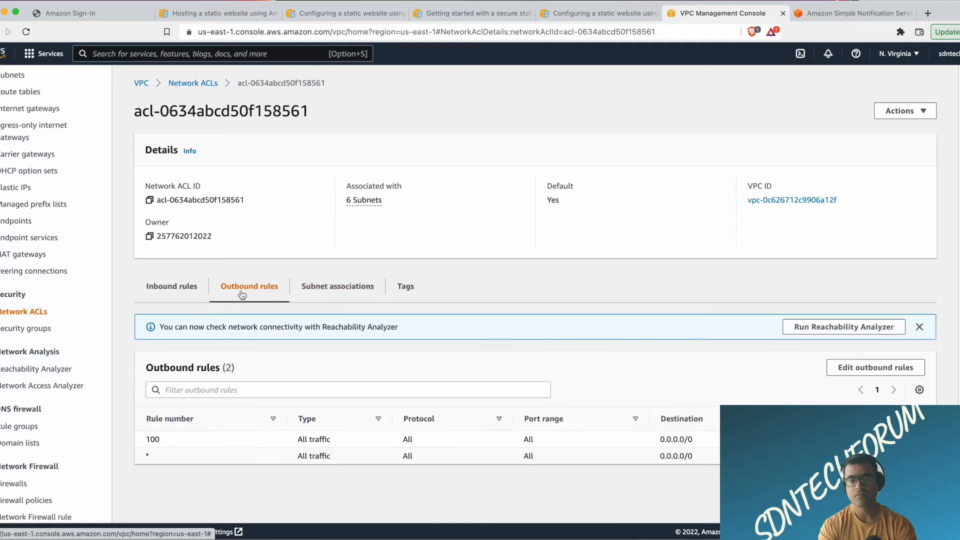
pyautogui.click(171, 291)
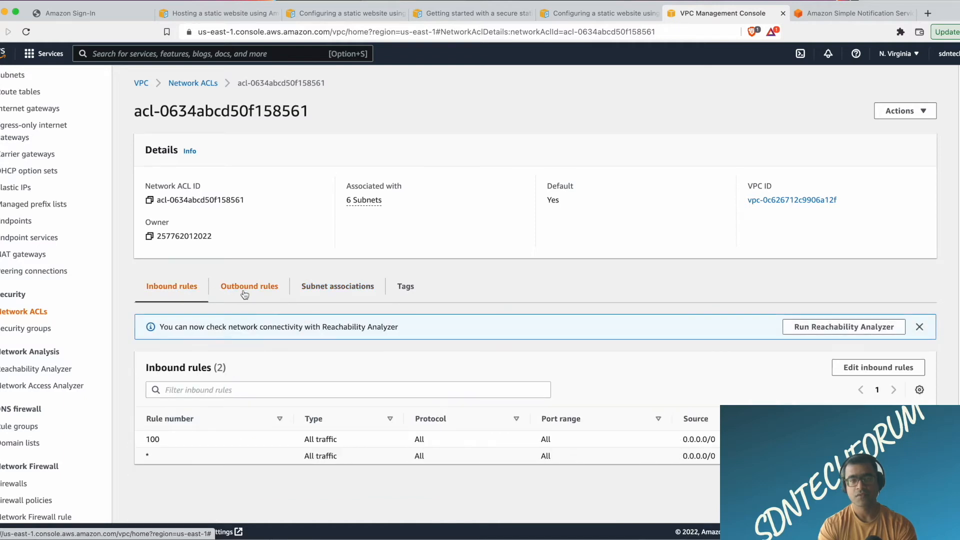
# Open the security groups list and examine the default security group's name and ID in its details.
pyautogui.click(28, 331)
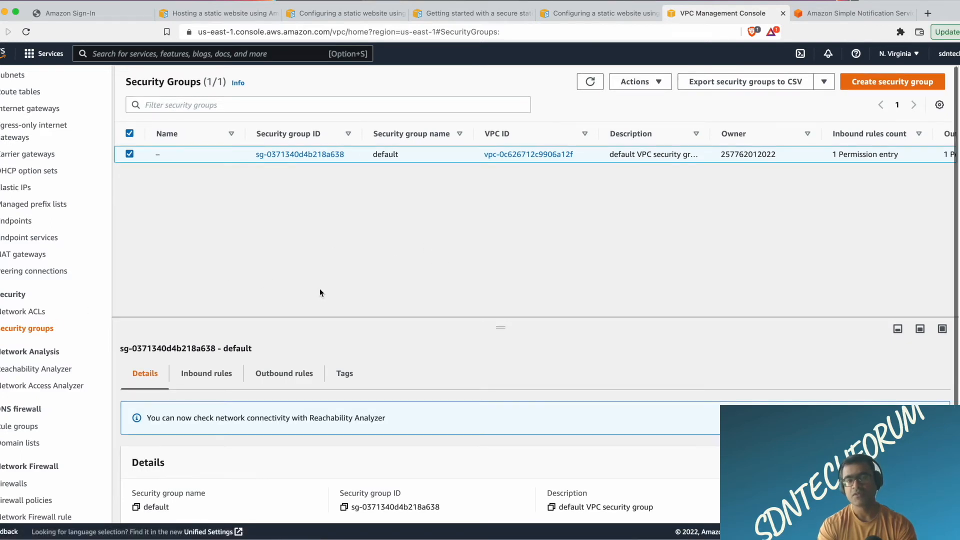
pyautogui.moveTo(448, 507); pyautogui.dragTo(430, 507)
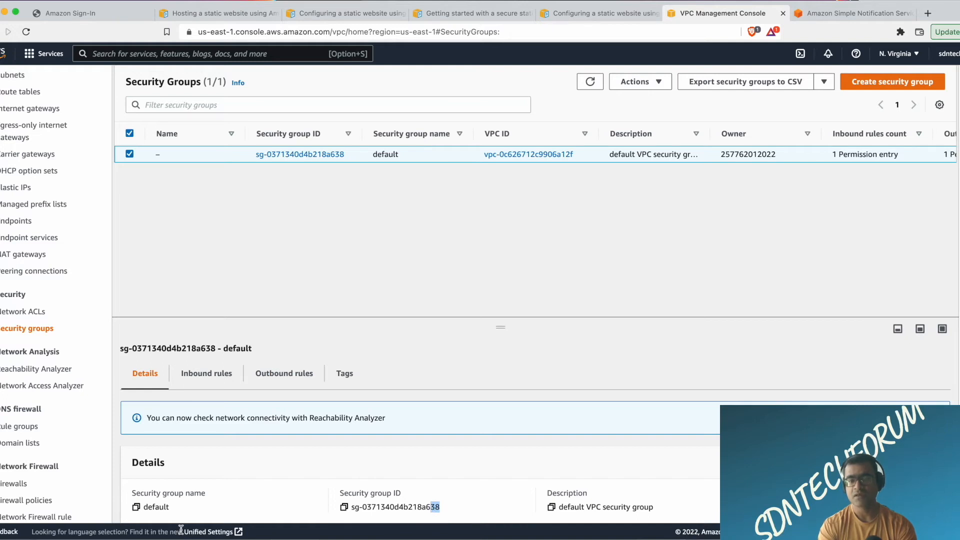
pyautogui.moveTo(174, 507); pyautogui.dragTo(149, 505)
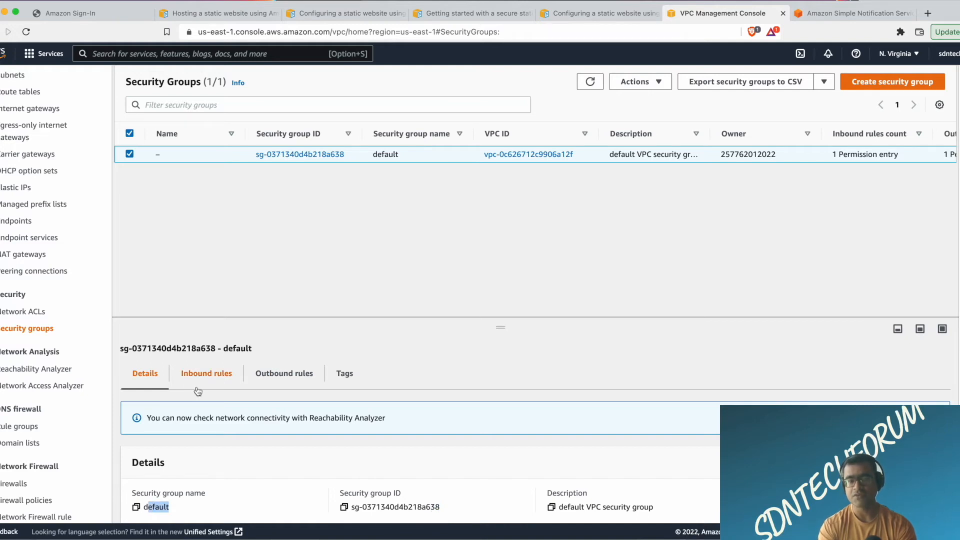
# Examine the default security group's inbound rules, including type, protocol and port range.
pyautogui.click(203, 378)
pyautogui.scroll(-2, 473, 348)
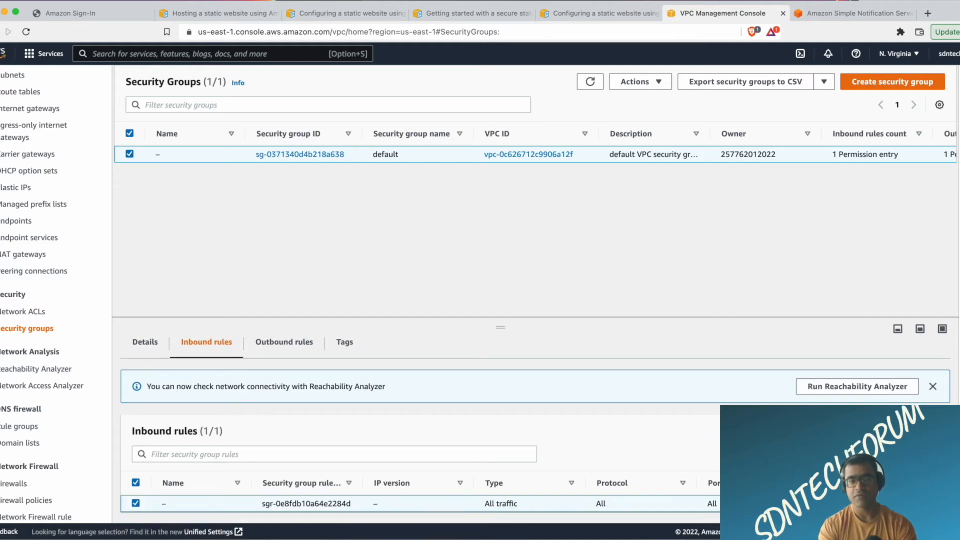
pyautogui.hscroll(3, 420, 495)
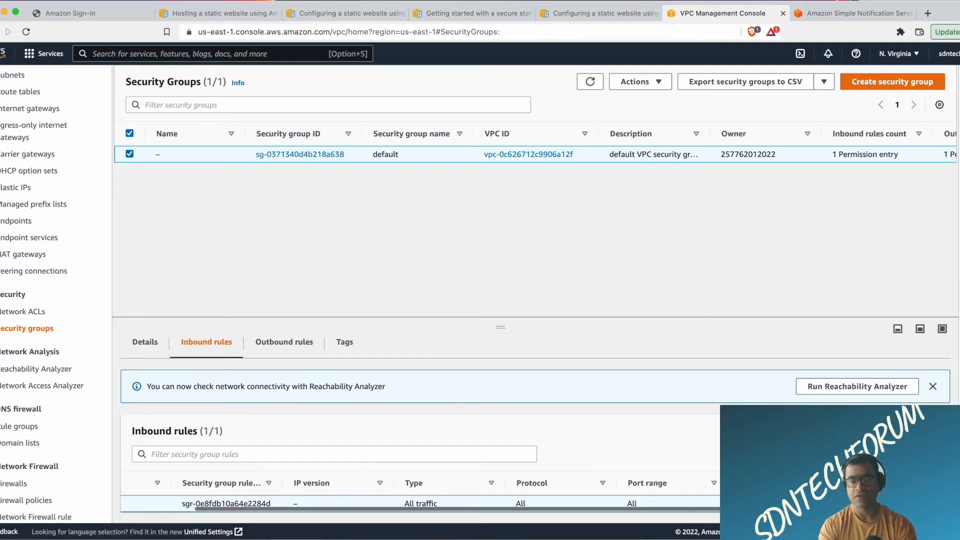
pyautogui.hscroll(-3, 390, 480)
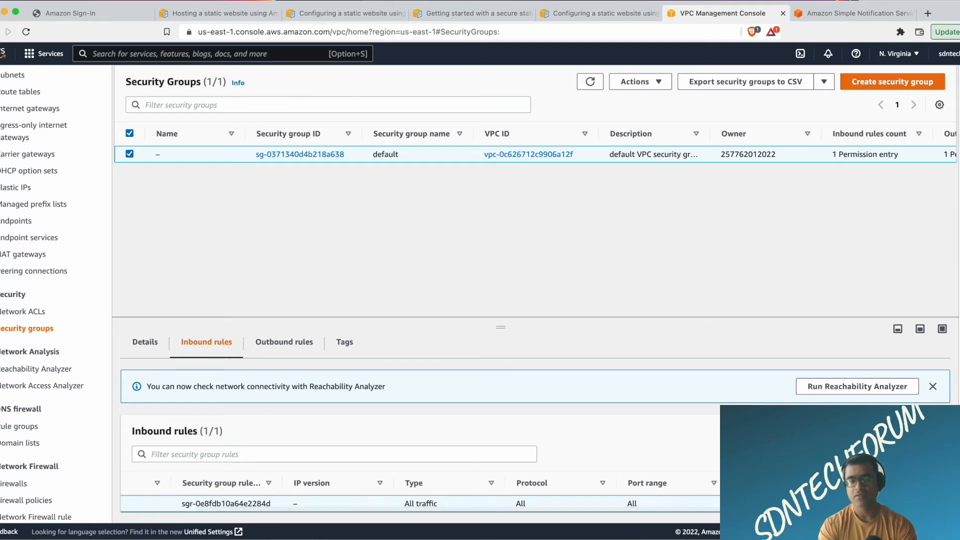
pyautogui.scroll(-1, 396, 464)
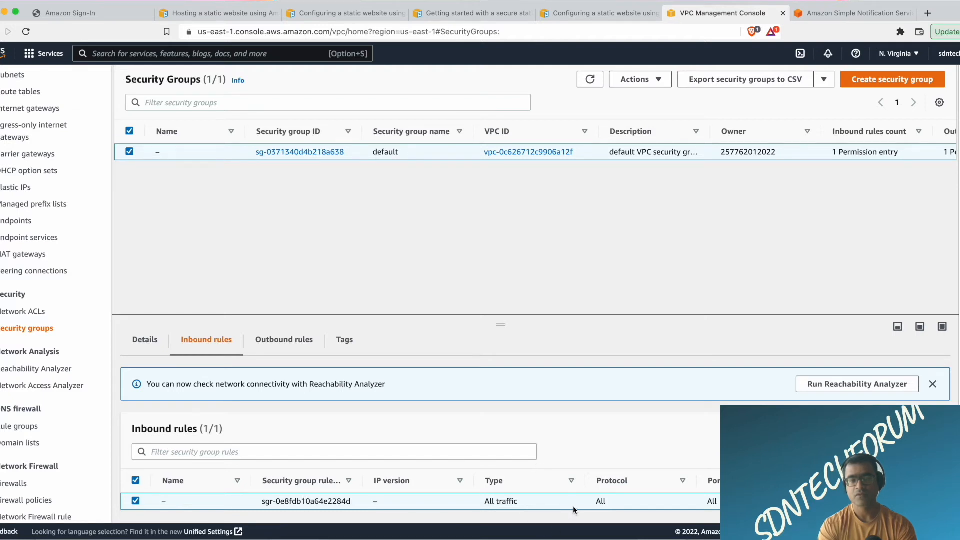
pyautogui.hscroll(2, 573, 506)
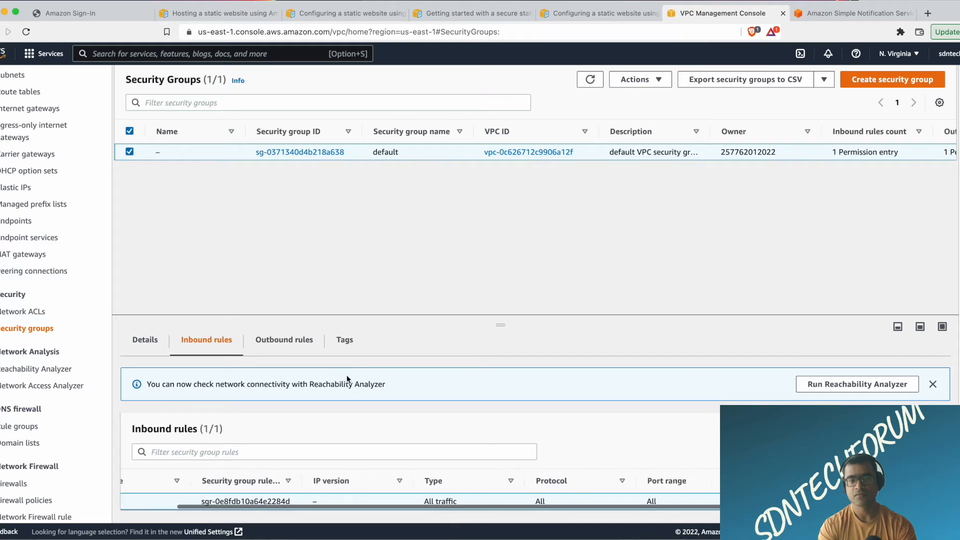
# Review the default security group's outbound rules, view them in the rule editor, and leave without saving.
pyautogui.click(290, 345)
pyautogui.scroll(-1, 514, 478)
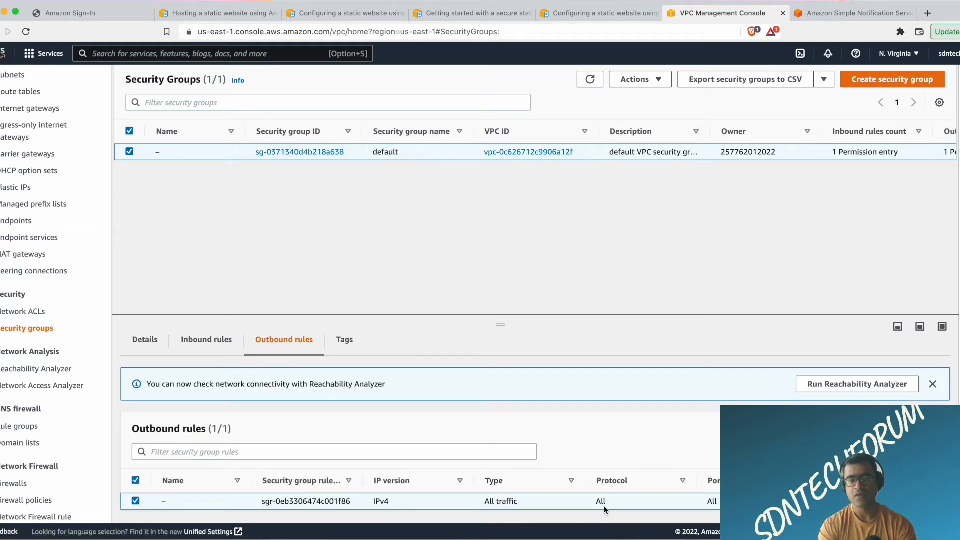
pyautogui.hscroll(2, 603, 505)
pyautogui.hscroll(-2, 601, 505)
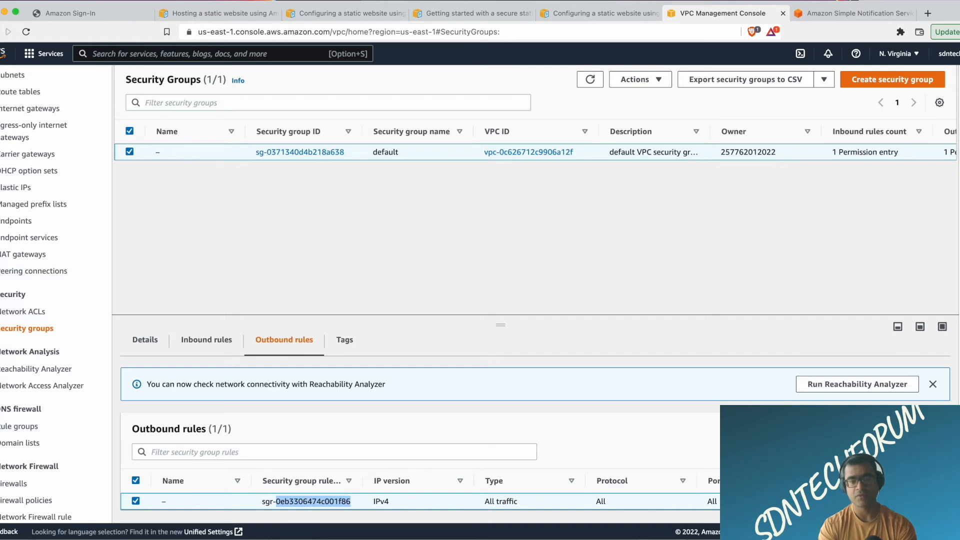
pyautogui.click(890, 429)
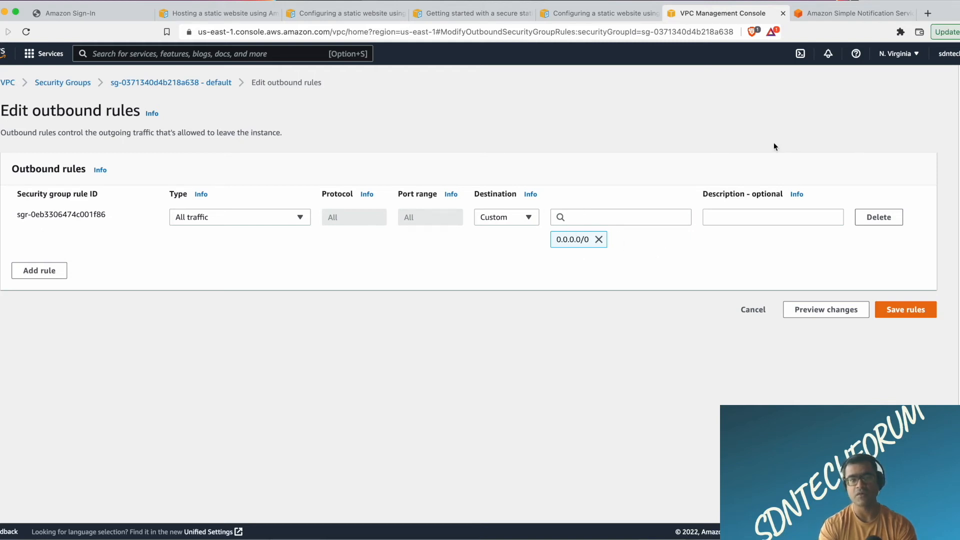
pyautogui.click(752, 310)
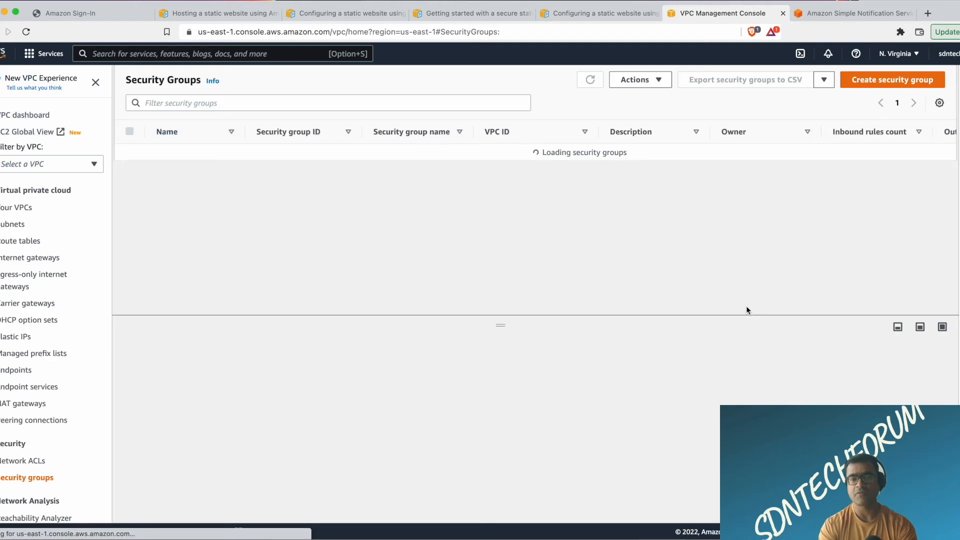
# View the default security group's inbound rules in the rule editor, leave without saving, and check the group's rule count columns.
pyautogui.click(218, 371)
pyautogui.click(893, 461)
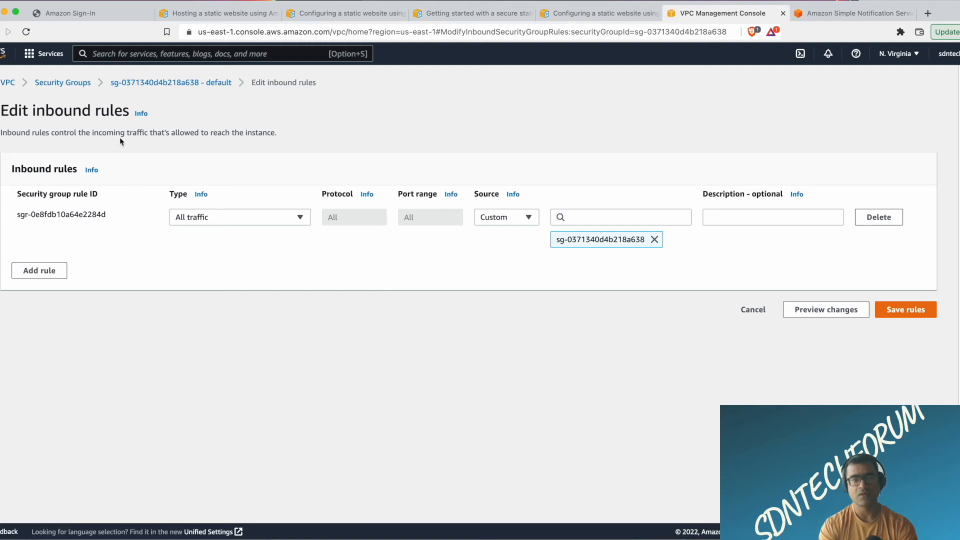
pyautogui.click(754, 310)
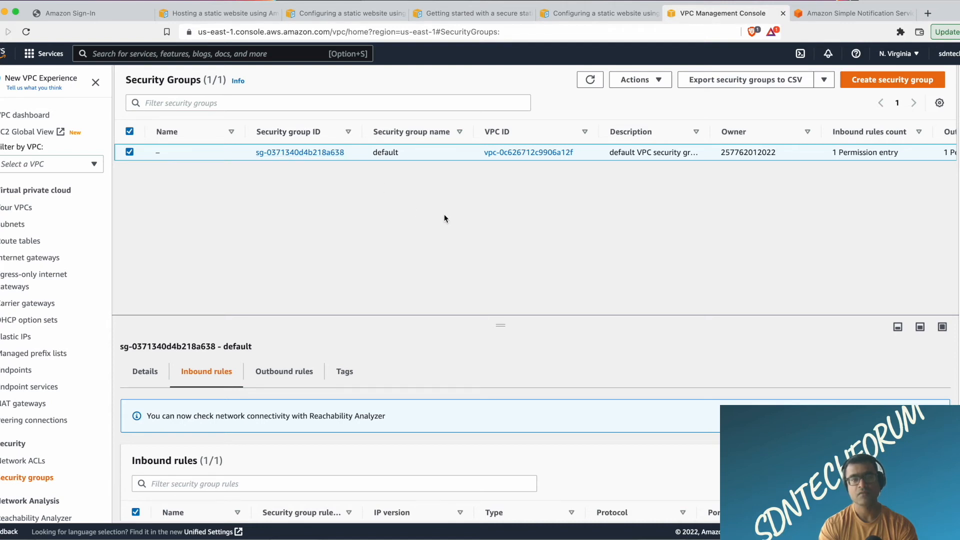
pyautogui.hscroll(3, 825, 154)
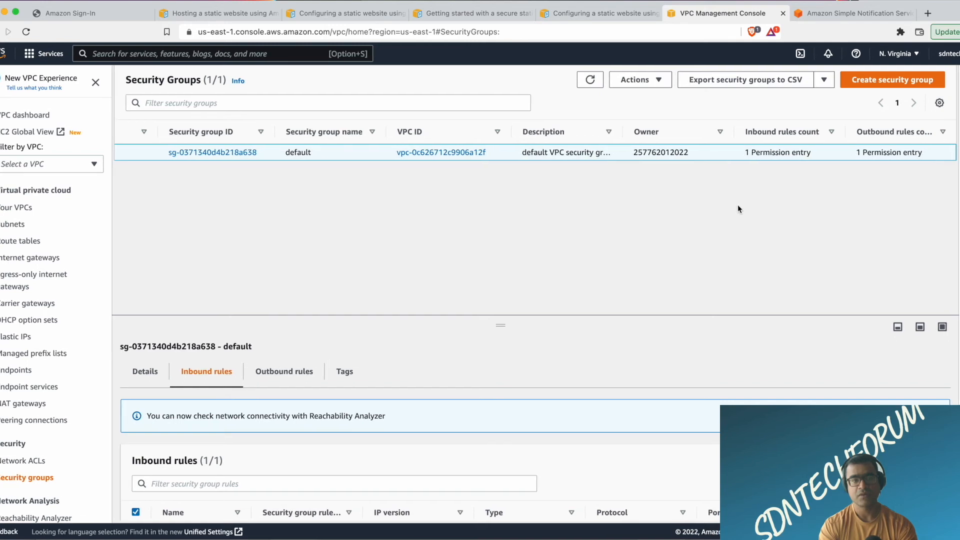
# Look at the Reachability Analyzer paths and the AWS Network Firewall overview with its reference architecture.
pyautogui.scroll(-5, 66, 283)
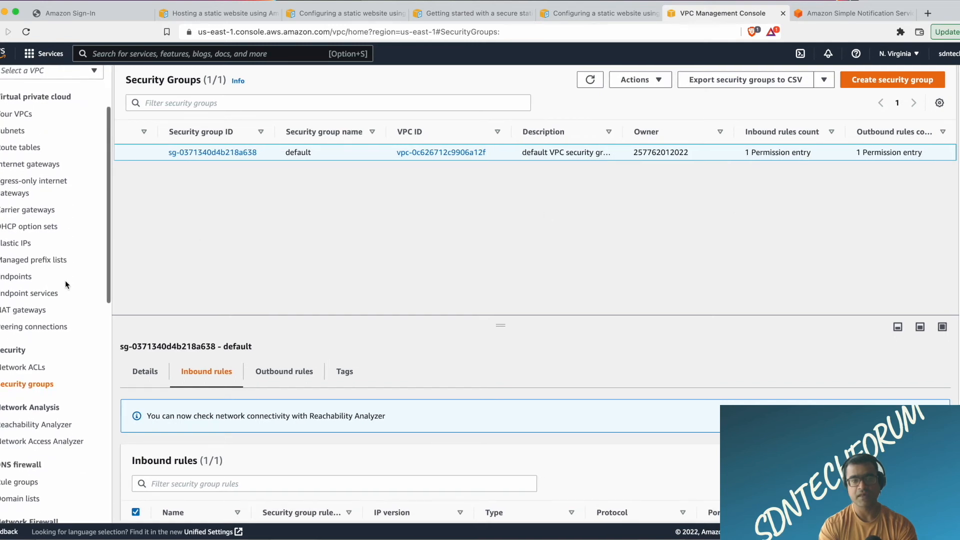
pyautogui.click(50, 349)
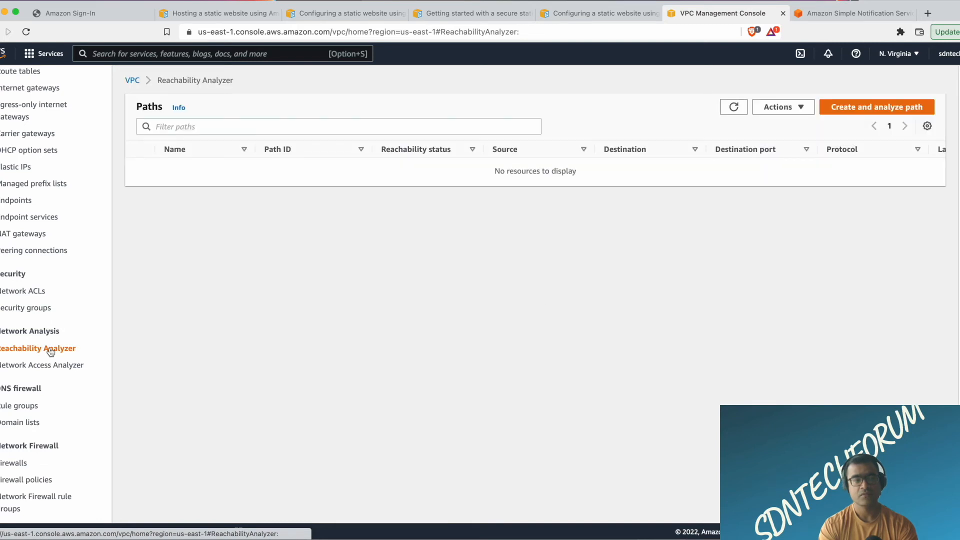
pyautogui.scroll(-3, 50, 351)
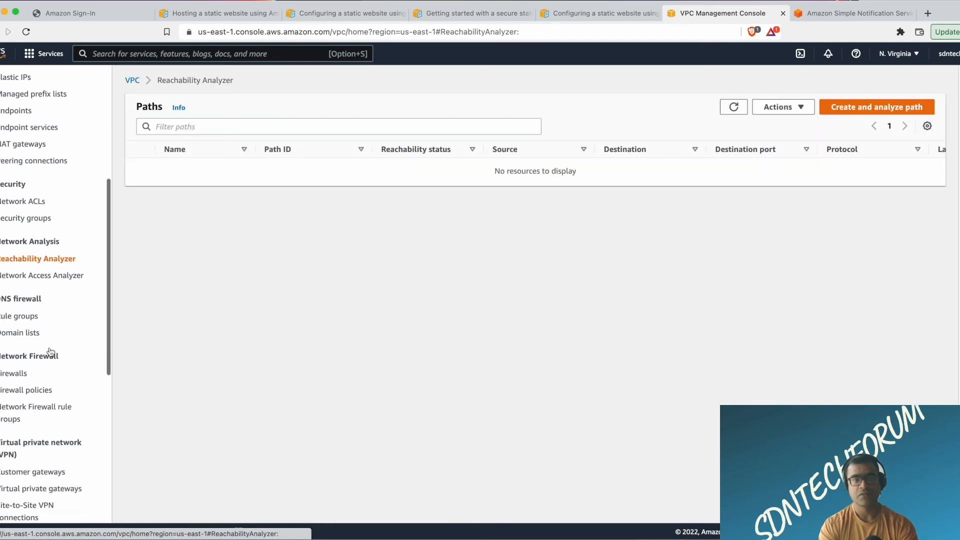
pyautogui.click(17, 375)
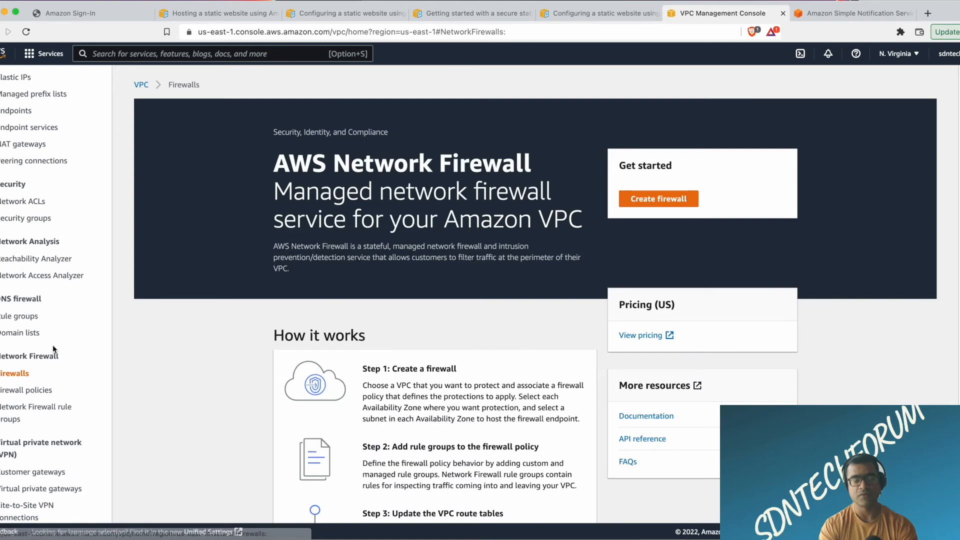
pyautogui.scroll(-10, 329, 322)
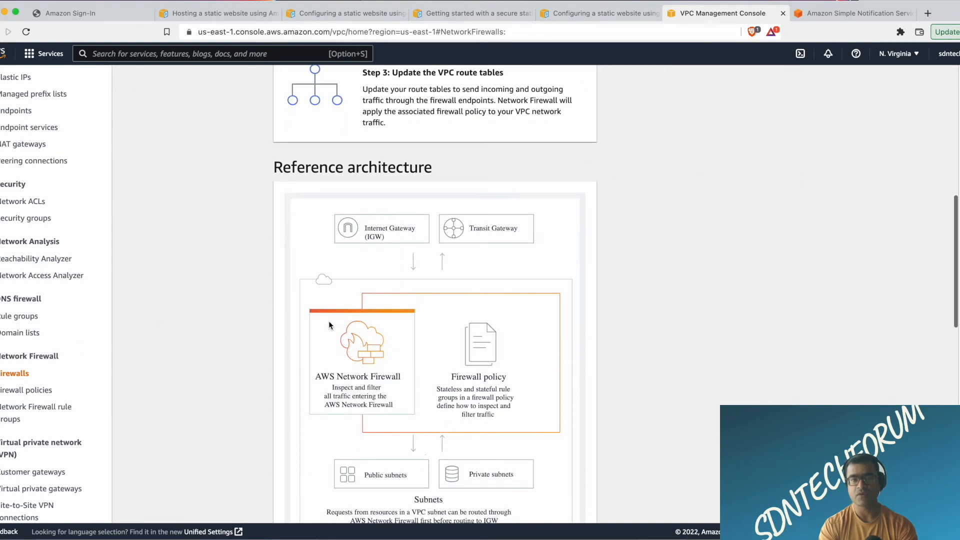
# Look through the VPN section's customer gateways and Site-to-Site VPN connections.
pyautogui.scroll(-3, 43, 354)
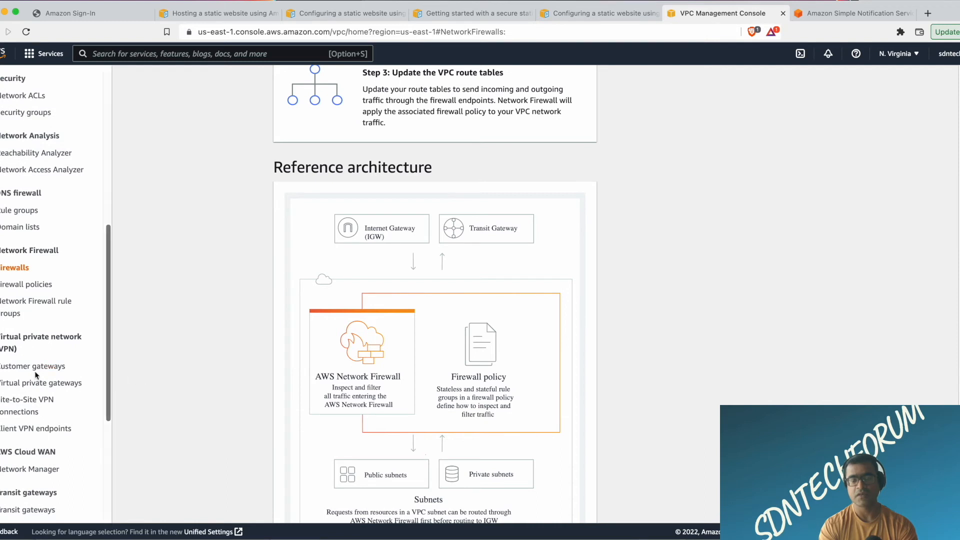
pyautogui.click(36, 370)
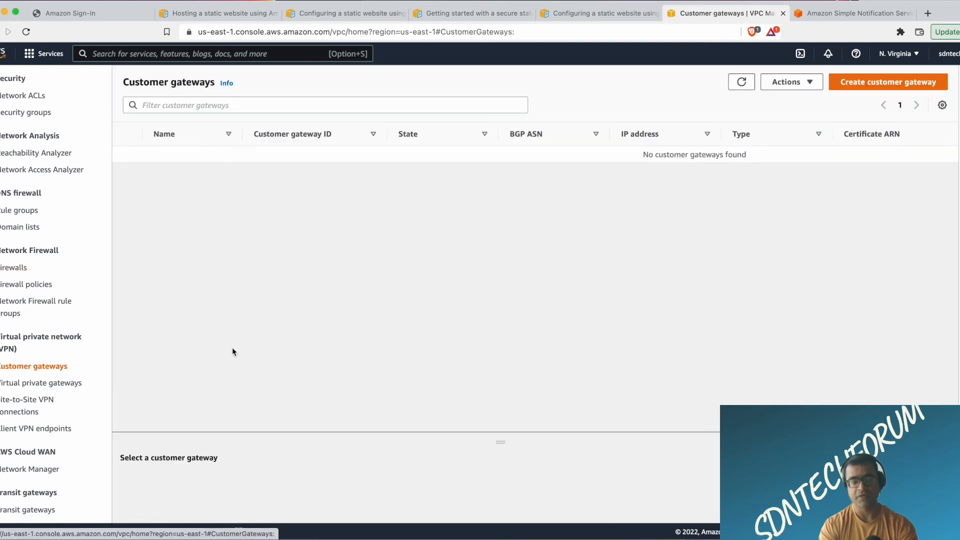
pyautogui.click(28, 404)
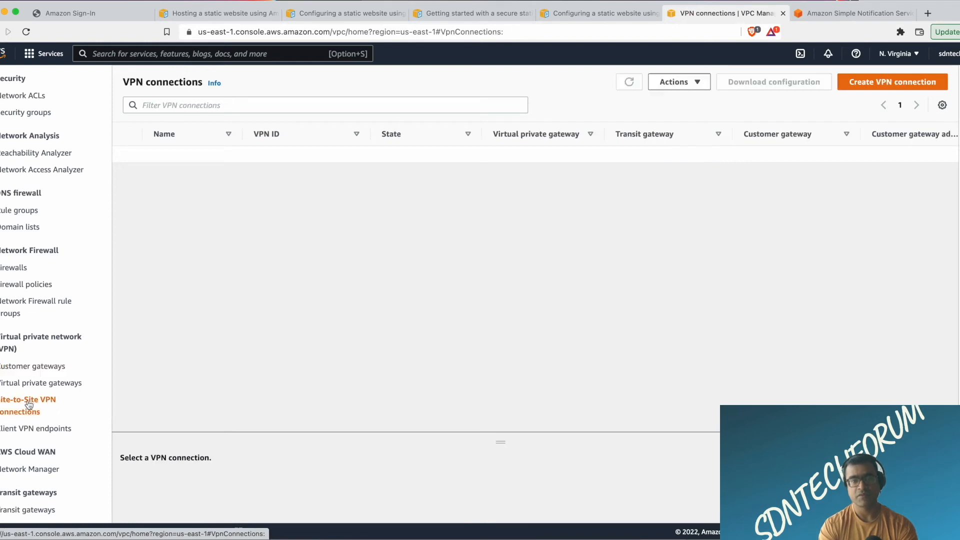
# View the list of transit gateways and look over the remaining networking sections of the VPC console.
pyautogui.scroll(-4, 29, 403)
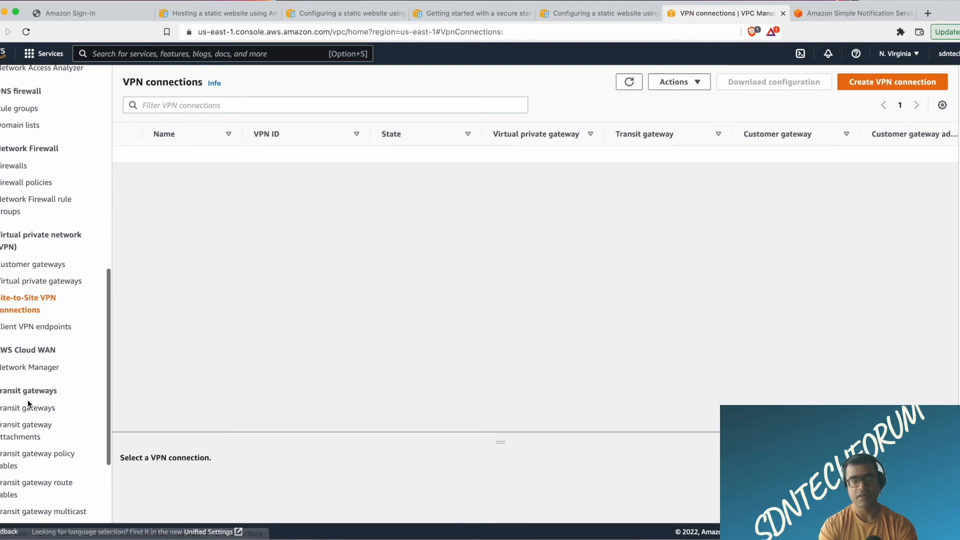
pyautogui.click(41, 409)
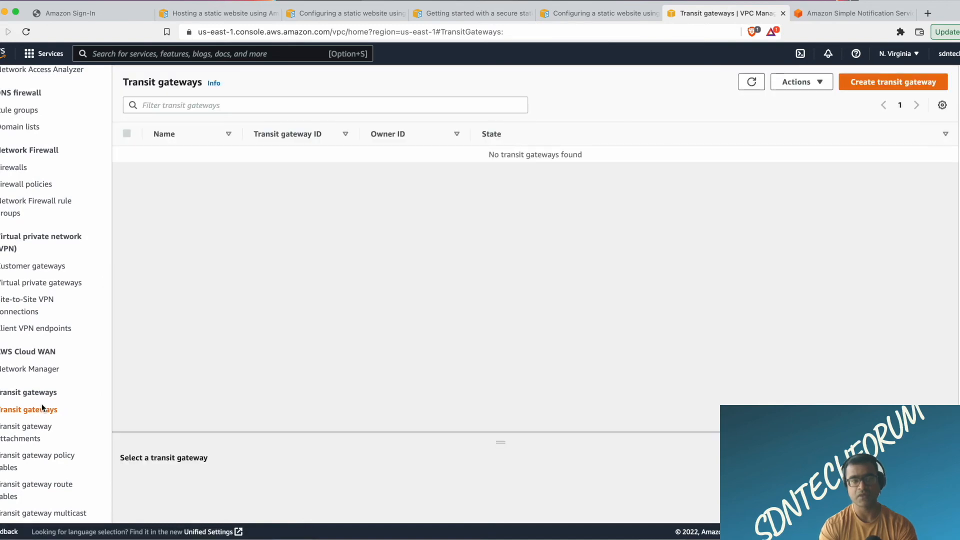
pyautogui.scroll(-4, 42, 408)
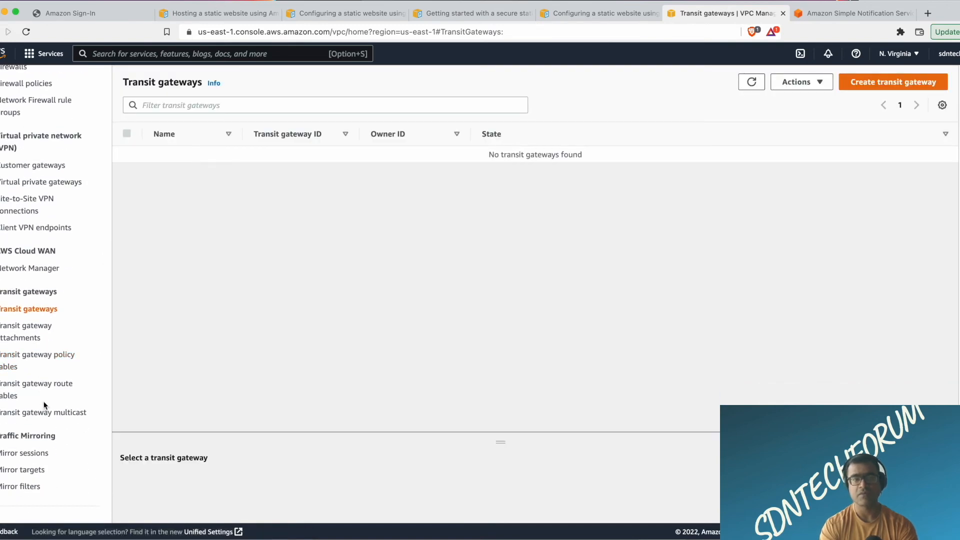
pyautogui.scroll(10, 44, 405)
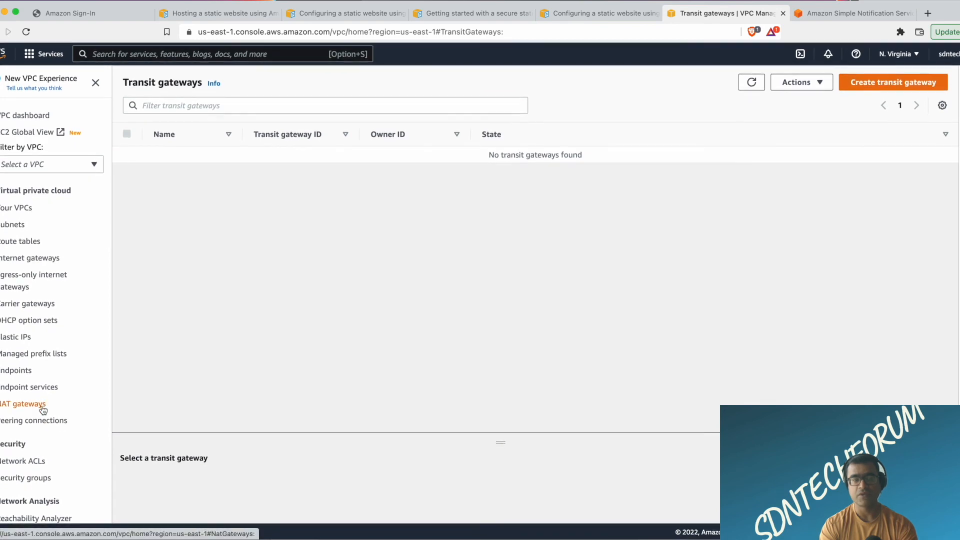
# Open EC2 Global View and review the resource summary's enabled Regions, subnets and instances.
pyautogui.click(25, 132)
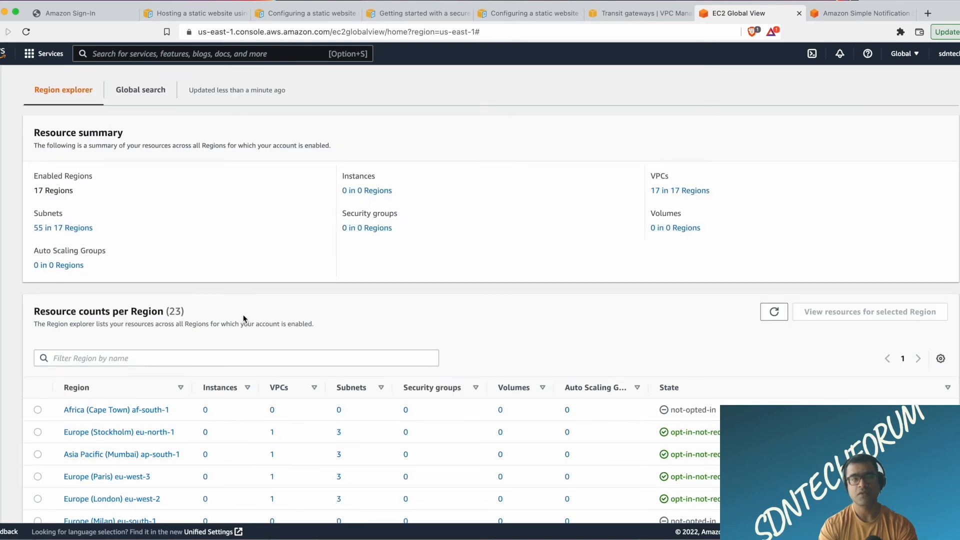
pyautogui.moveTo(78, 192); pyautogui.dragTo(27, 193)
pyautogui.moveTo(103, 226); pyautogui.dragTo(25, 226)
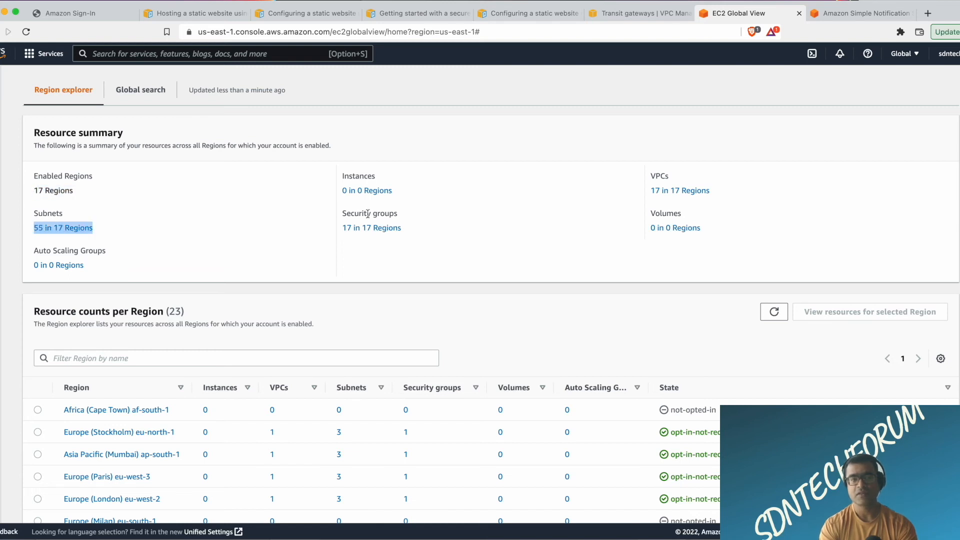
pyautogui.moveTo(399, 200); pyautogui.dragTo(331, 198)
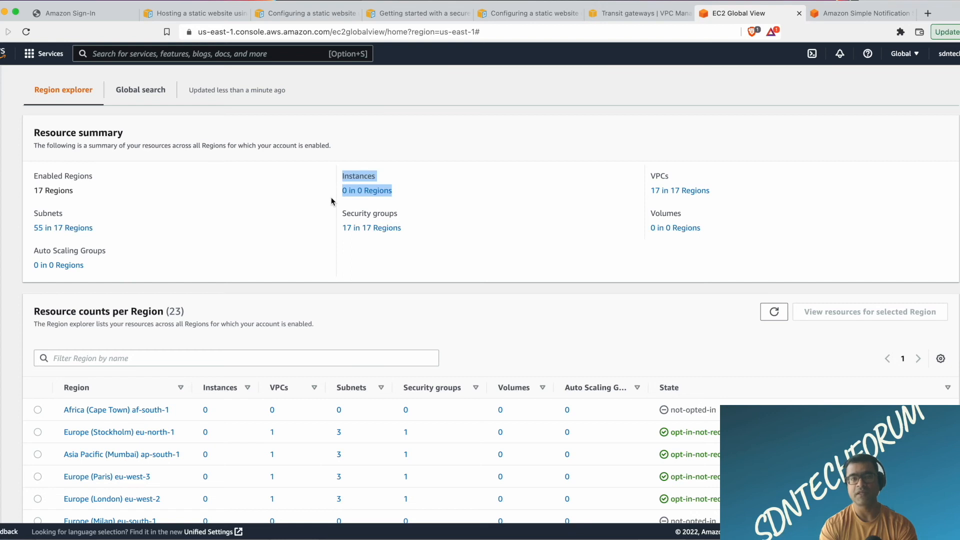
pyautogui.click(184, 200)
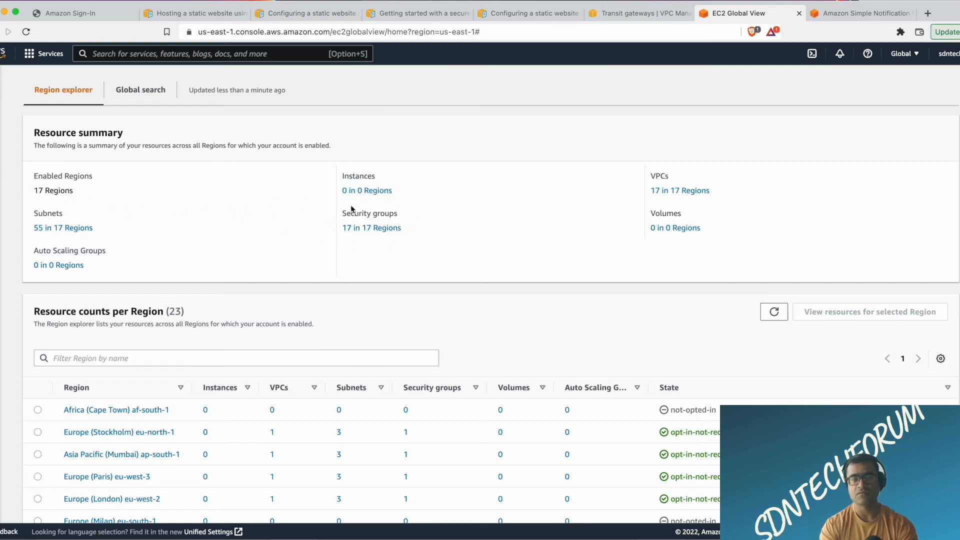
# List the account's VPCs across all Regions and look over the available AWS Regions.
pyautogui.click(678, 191)
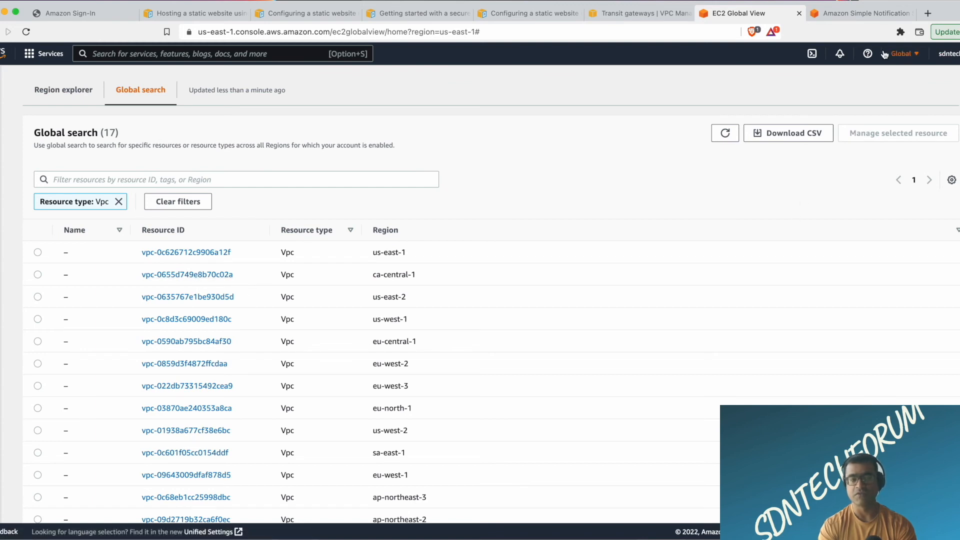
pyautogui.click(917, 56)
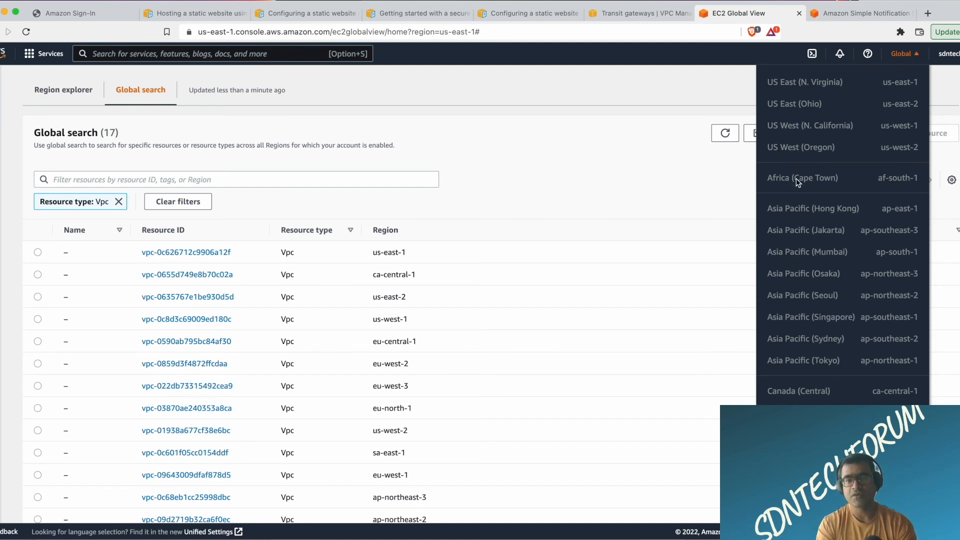
pyautogui.doubleClick(795, 257)
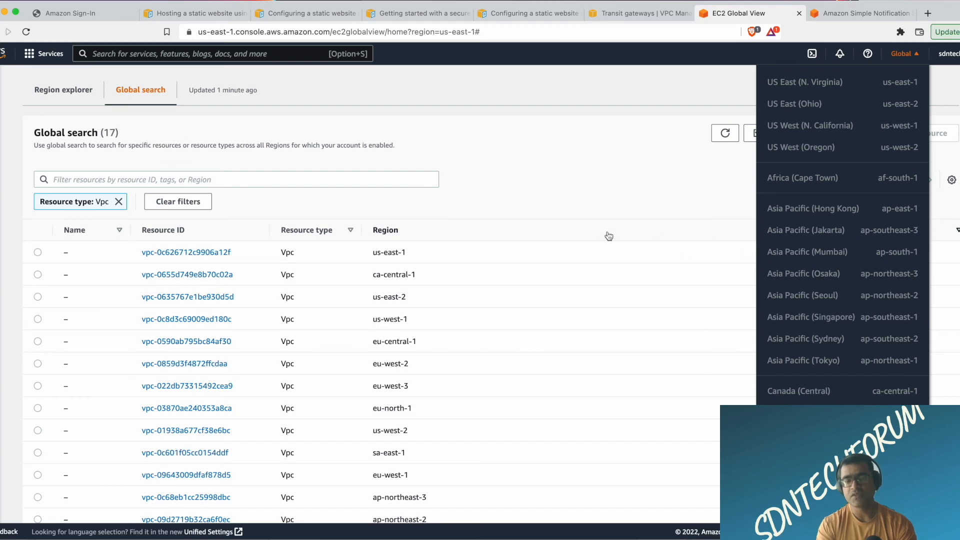
# Sort the global VPC list by Region in ascending order and look through its entries.
pyautogui.click(606, 233)
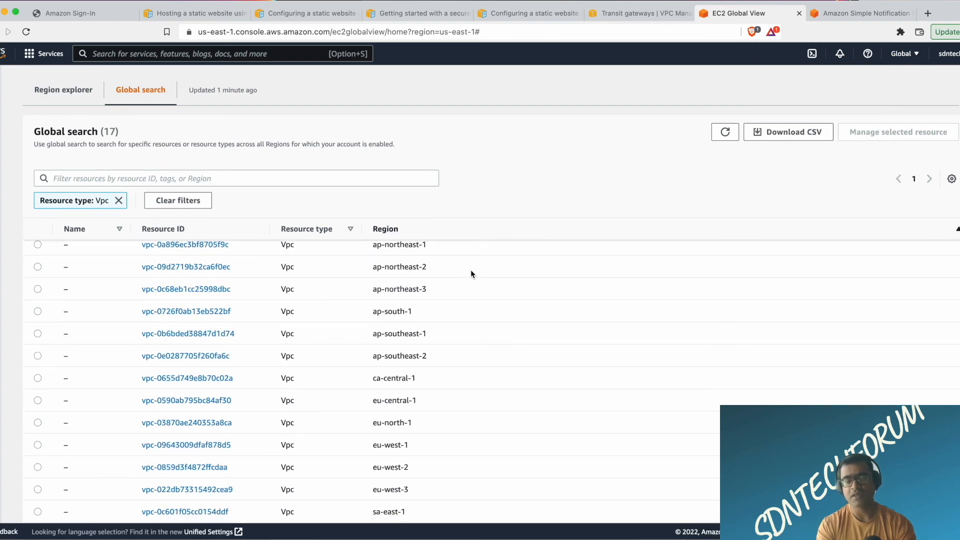
pyautogui.scroll(-3, 239, 295)
pyautogui.scroll(-1, 240, 297)
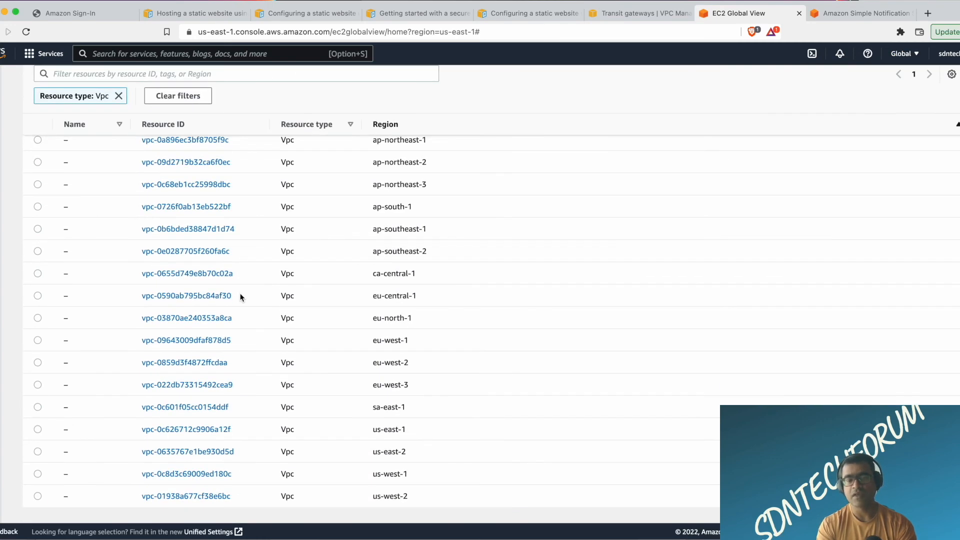
pyautogui.scroll(-1, 240, 297)
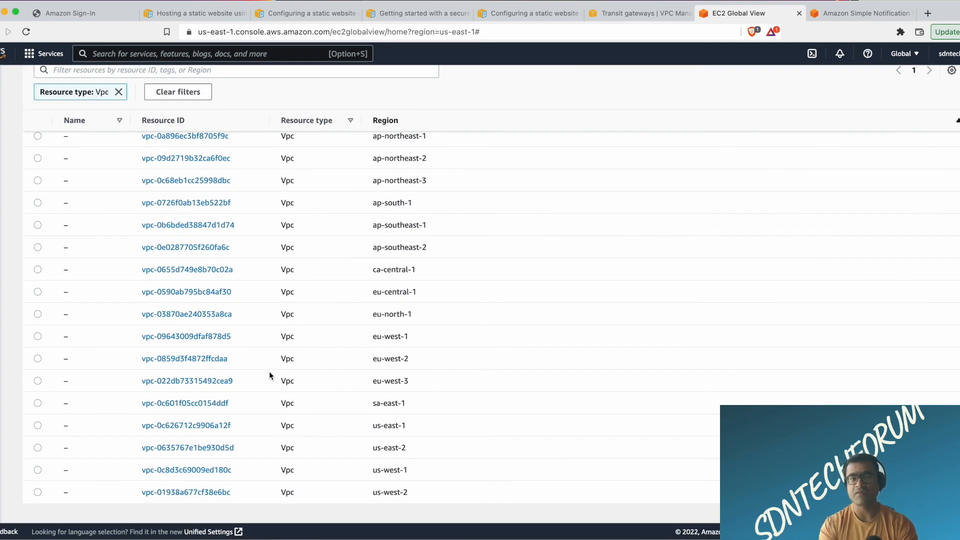
# Open the details of the eu-west-3 VPC and view the Region choices without switching.
pyautogui.click(202, 381)
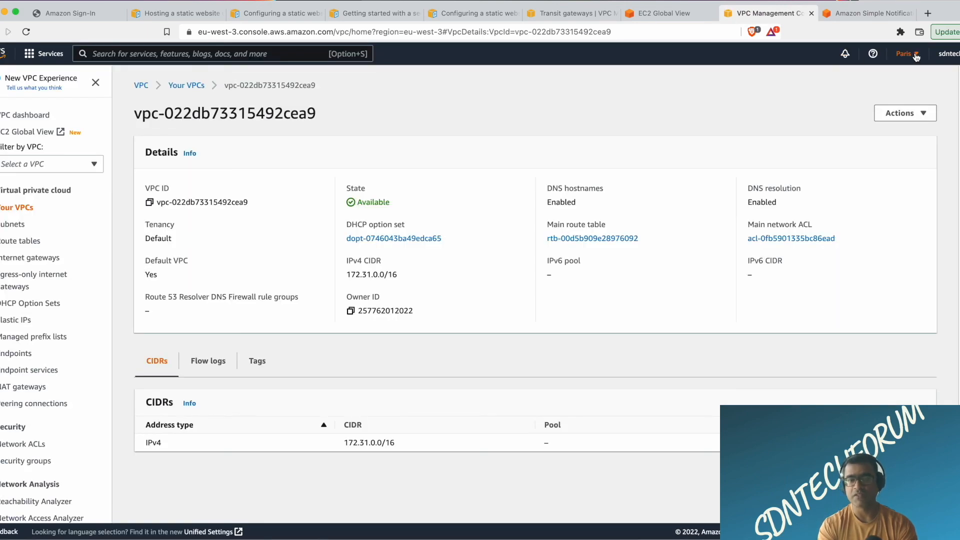
pyautogui.click(916, 58)
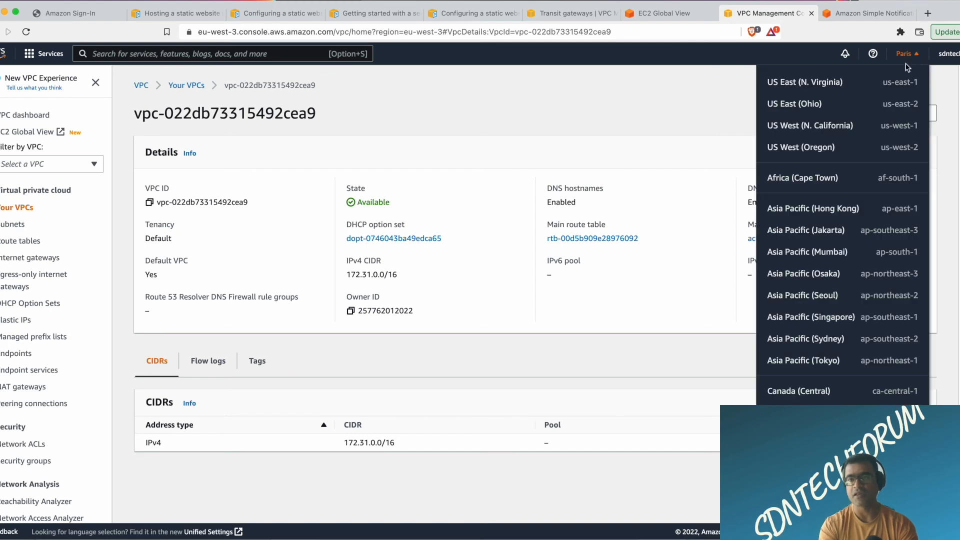
pyautogui.click(492, 105)
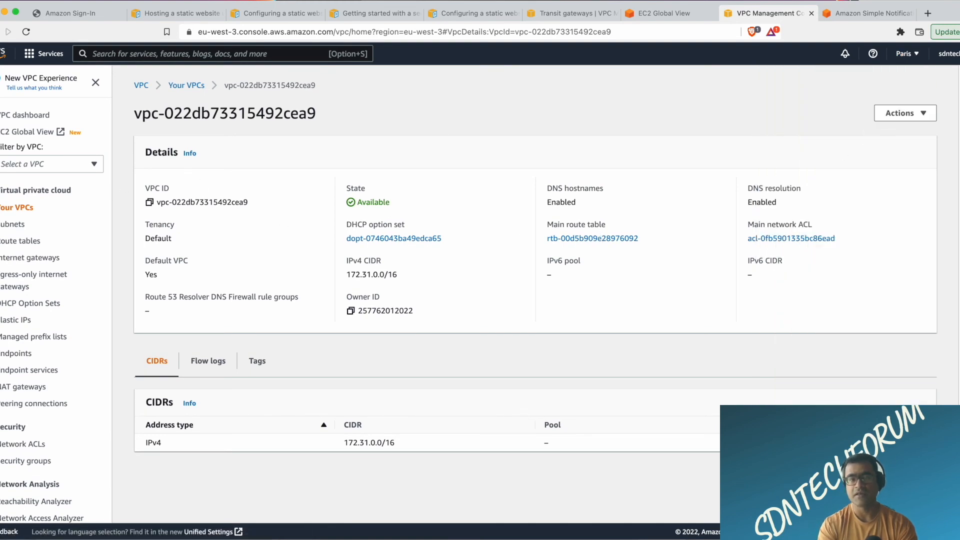
# Switch the Region to US East (N. Virginia) and retry loading the Paris VPC's details there.
pyautogui.click(915, 59)
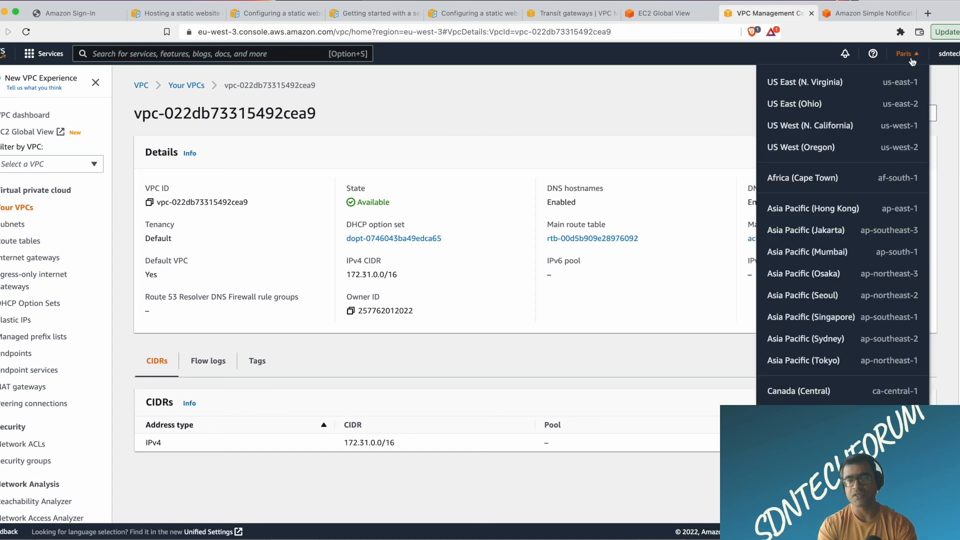
pyautogui.click(823, 88)
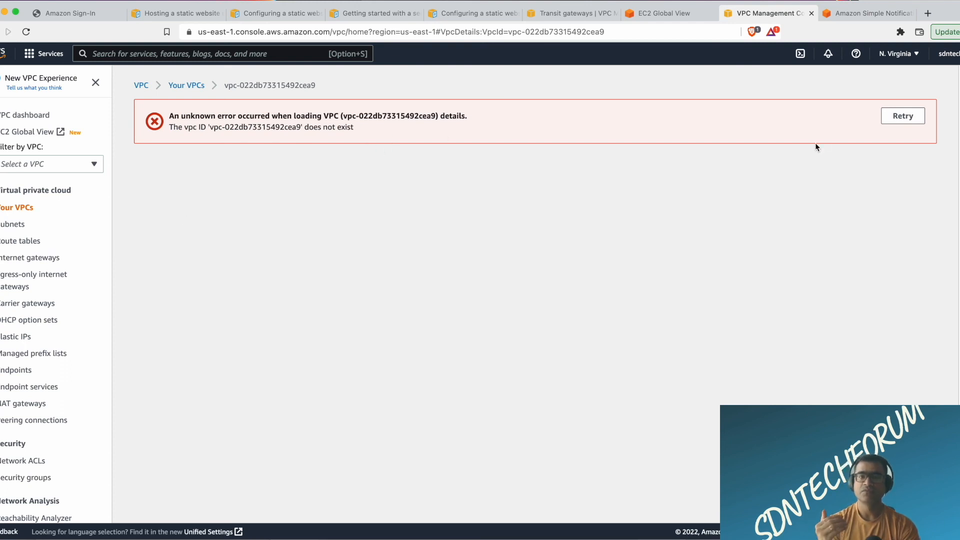
pyautogui.click(907, 121)
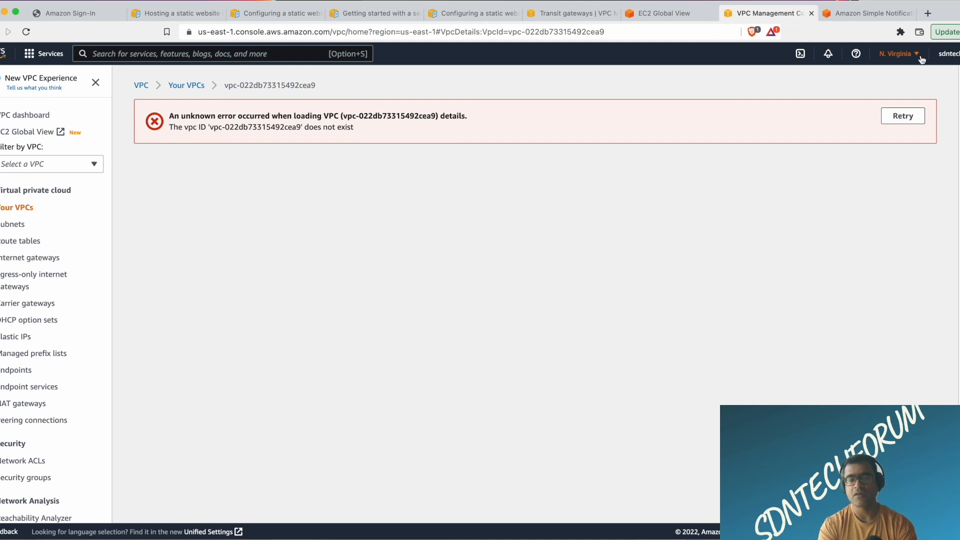
# Open the VPC dashboard, switch the Region to US West (Oregon), and review its Resources by Region overview.
pyautogui.click(33, 119)
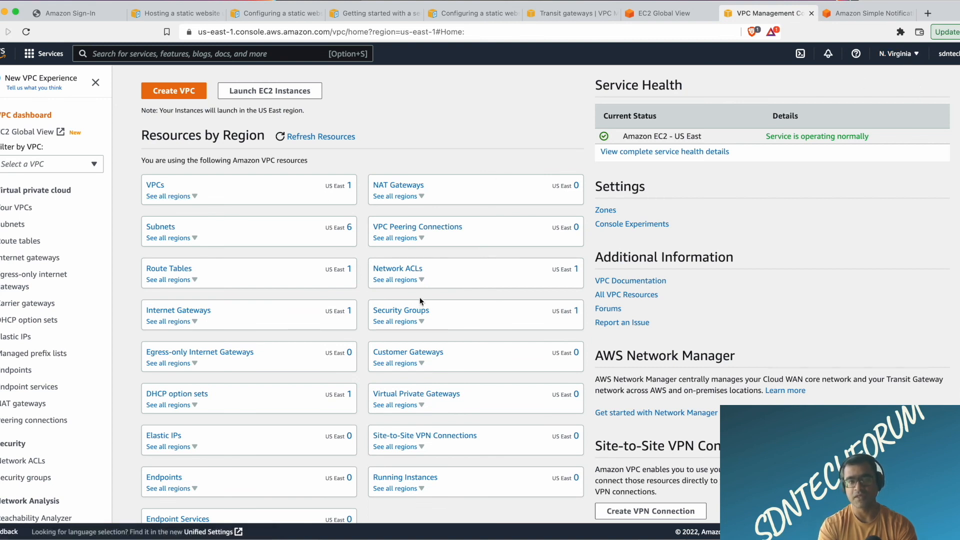
pyautogui.click(919, 55)
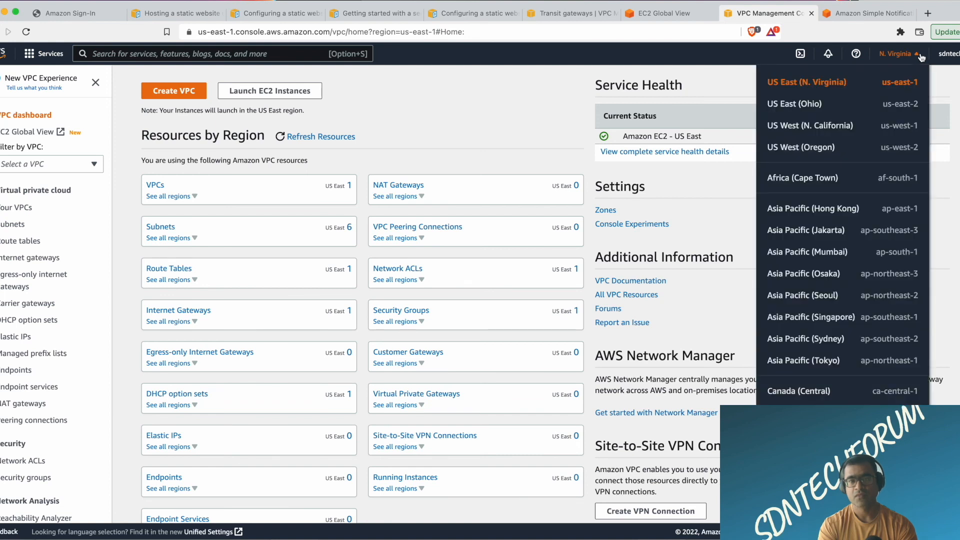
pyautogui.click(811, 154)
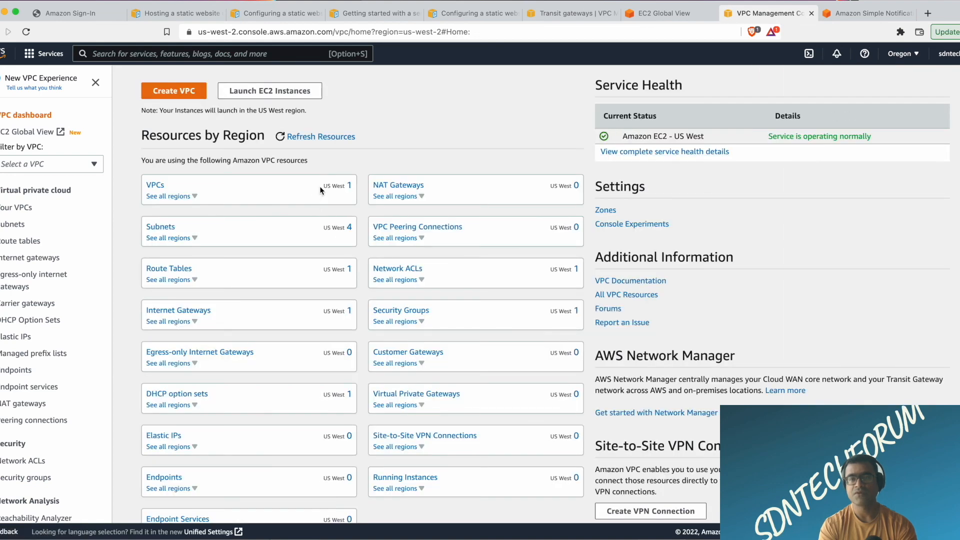
pyautogui.scroll(-1, 508, 326)
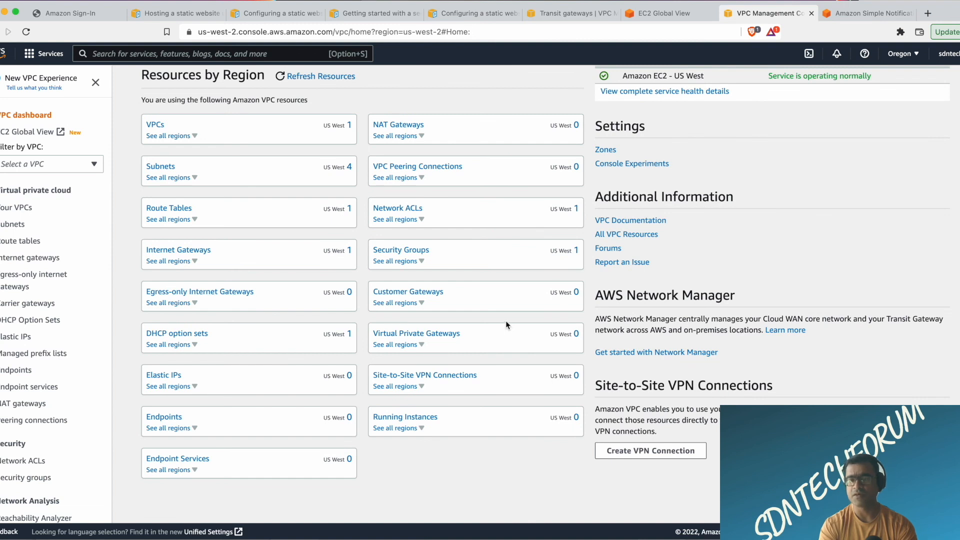
pyautogui.scroll(1, 506, 324)
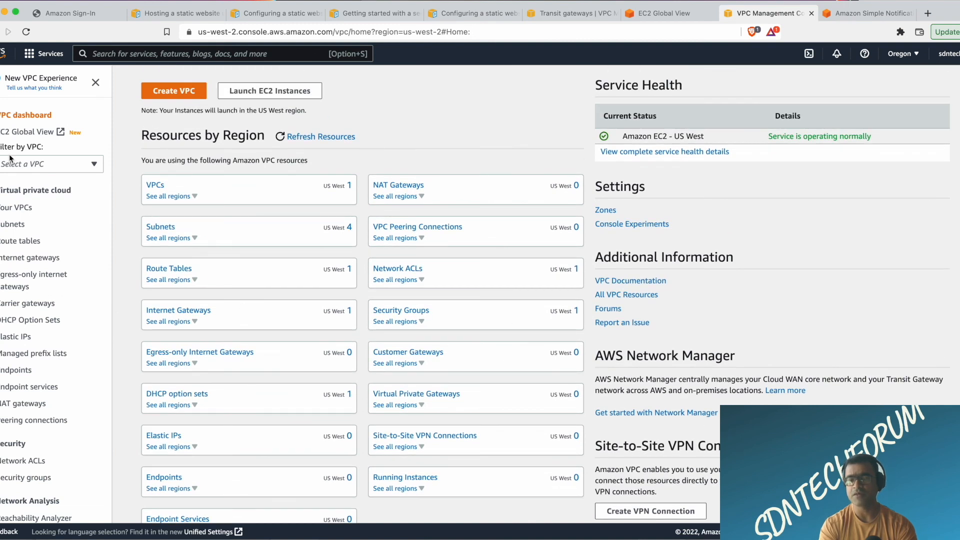